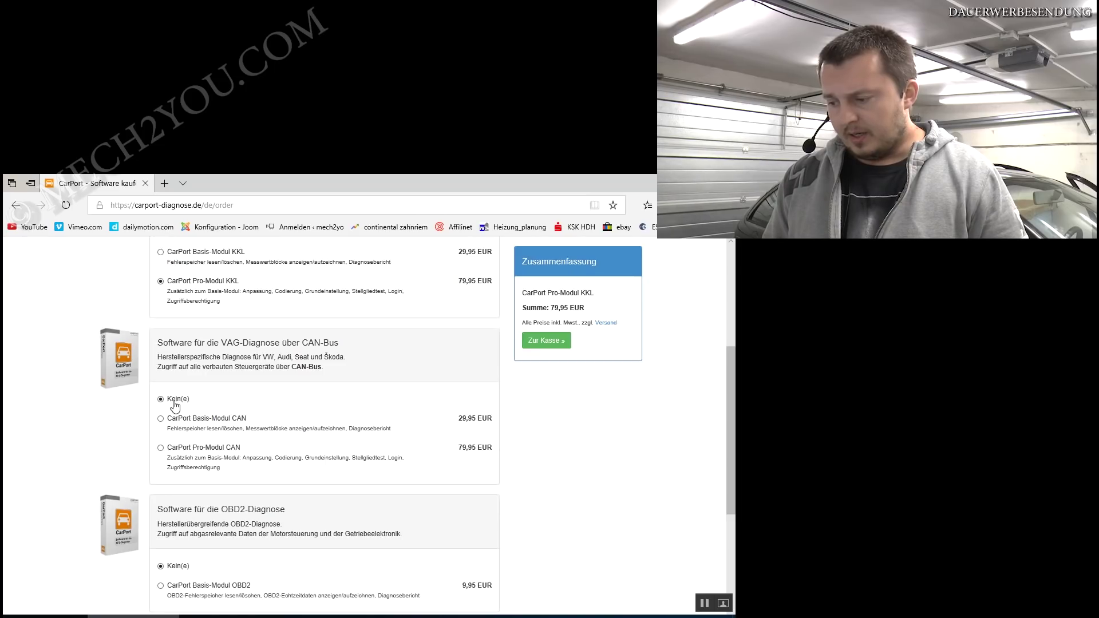
# Review the prices and features of the KKL, CAN-Bus and OBD2 software modules and the diagnostic hardware on the order page.
pyautogui.scroll(2, 249, 385)
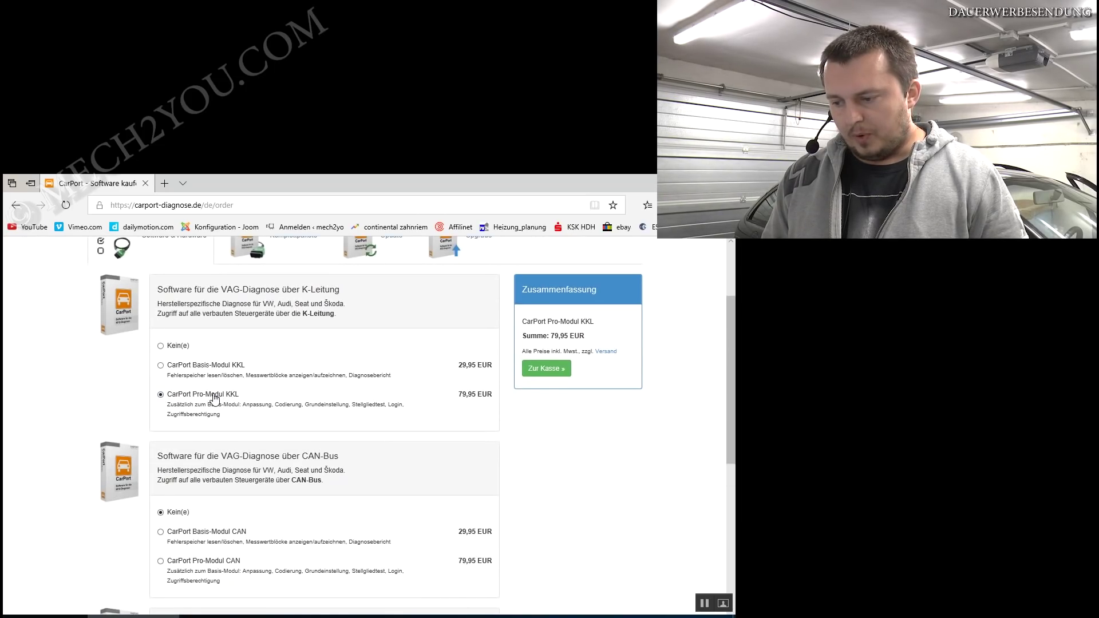
pyautogui.scroll(-3, 243, 396)
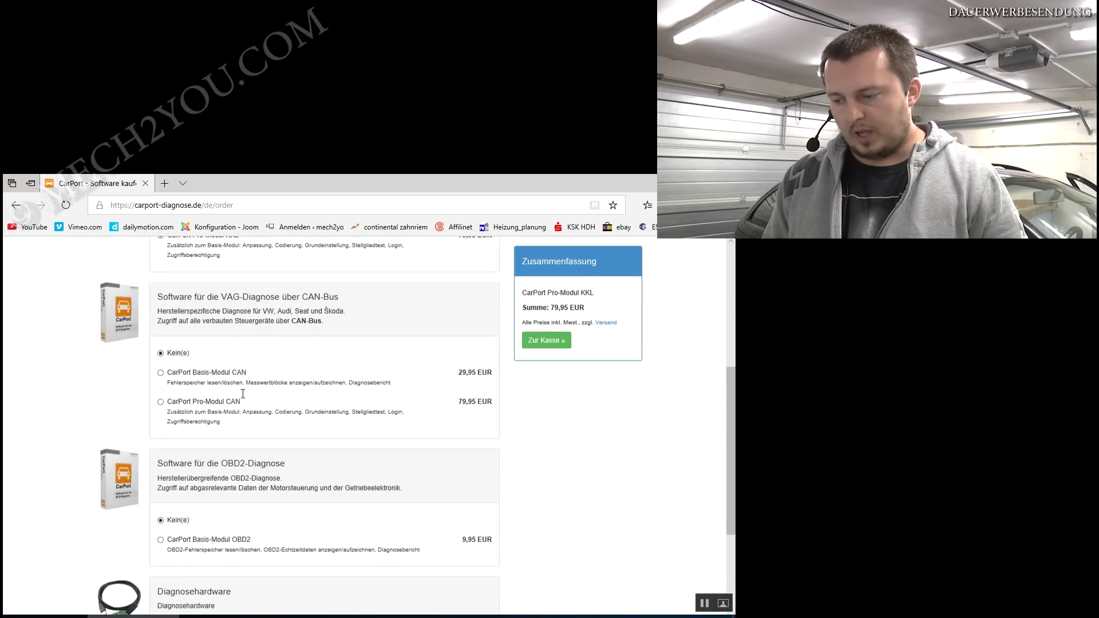
pyautogui.scroll(3, 238, 399)
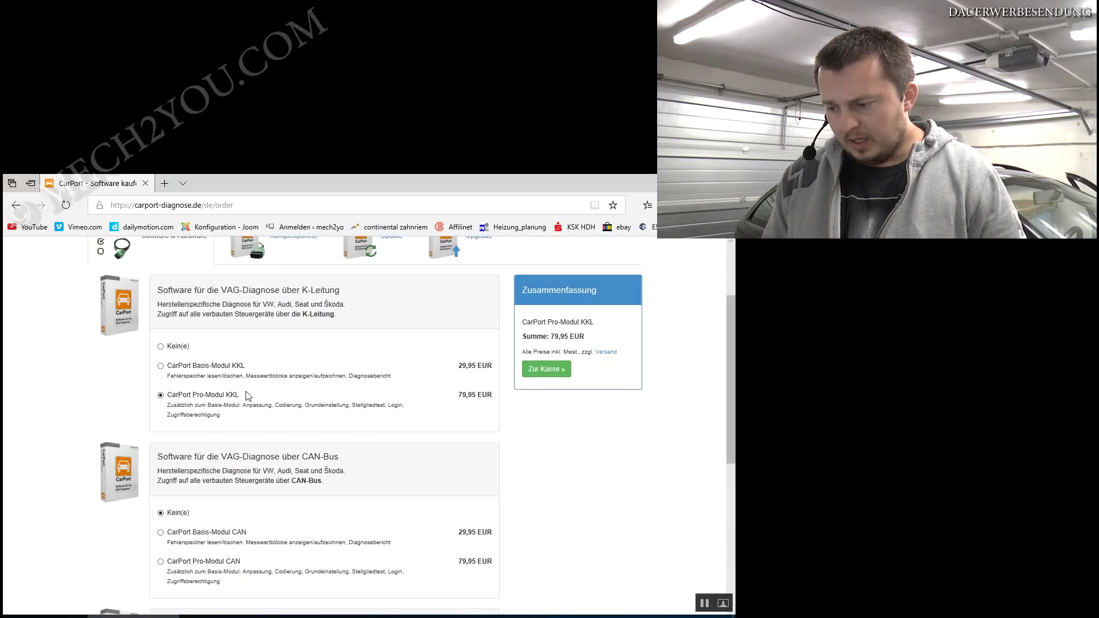
pyautogui.scroll(-2, 245, 394)
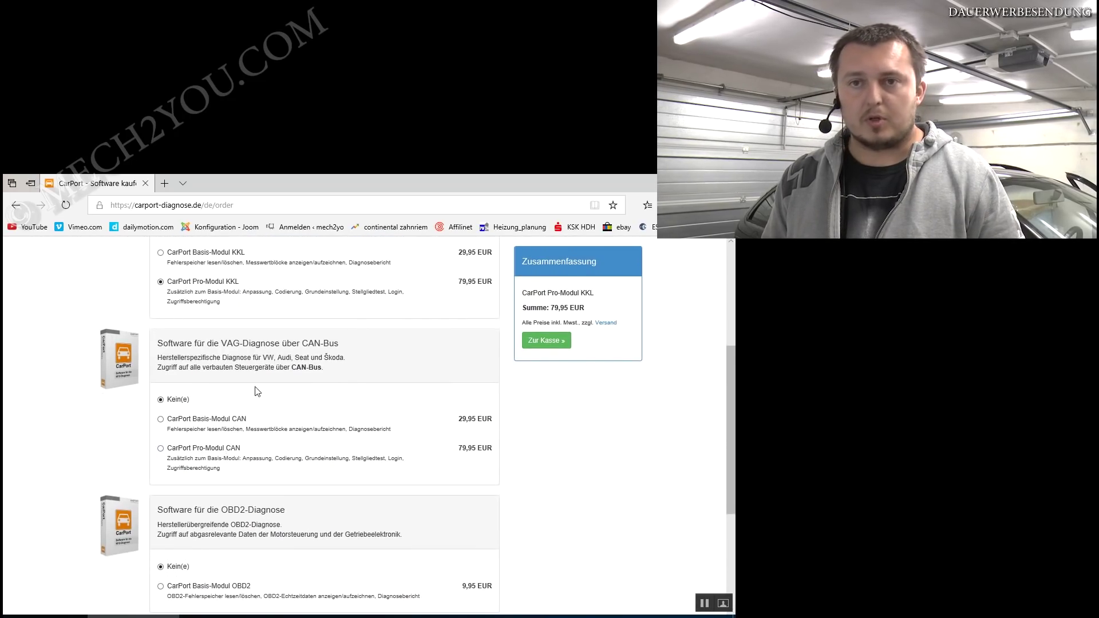
pyautogui.scroll(2, 258, 390)
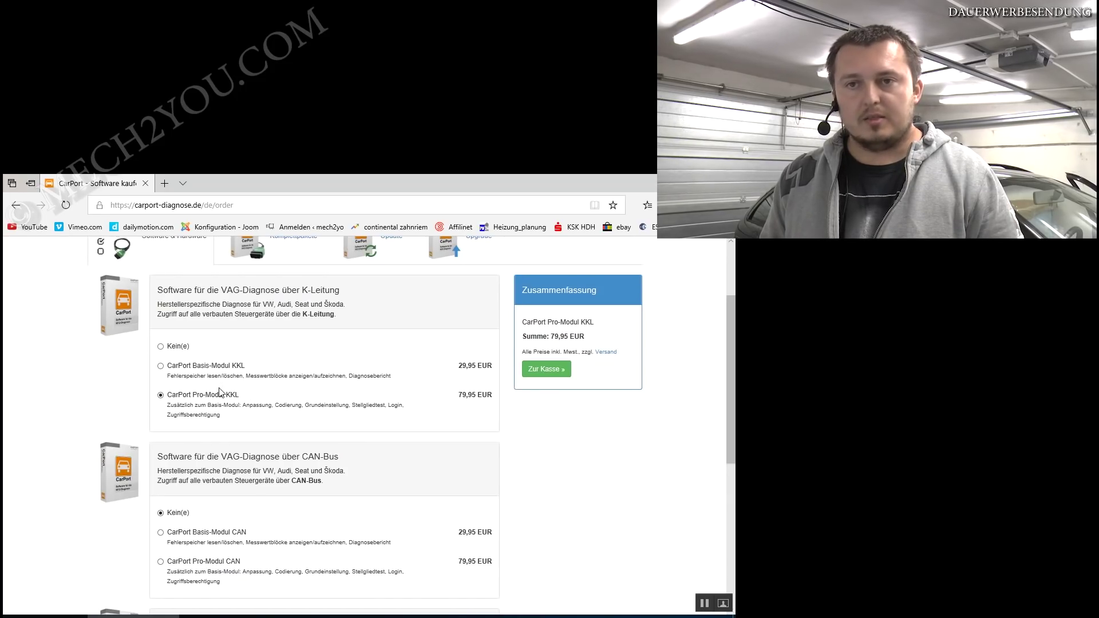
pyautogui.scroll(-1, 252, 391)
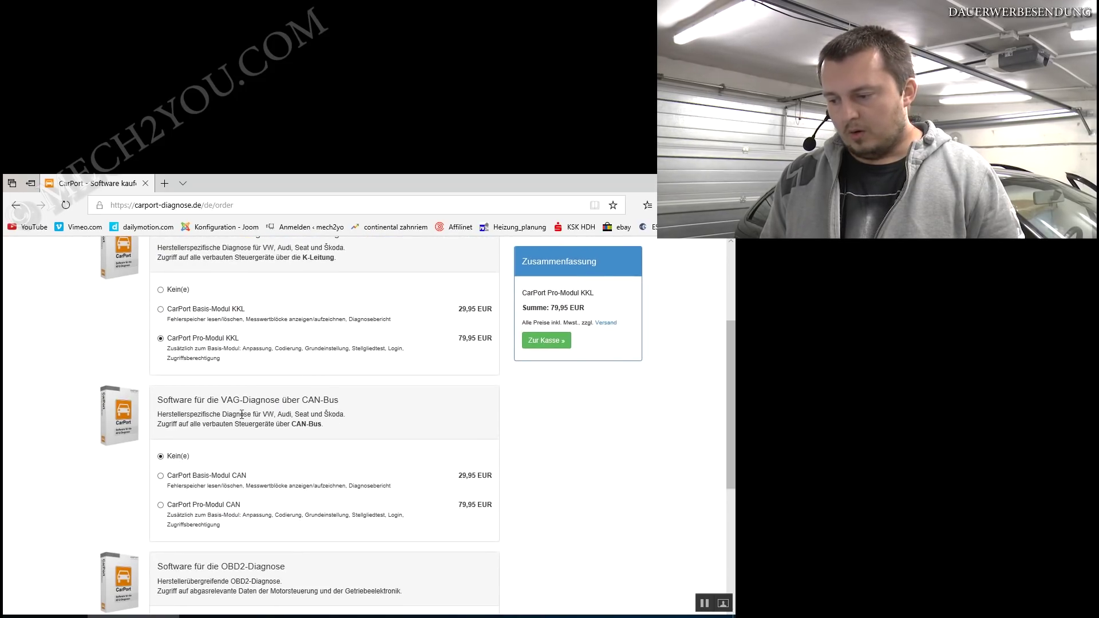
pyautogui.scroll(-2, 252, 401)
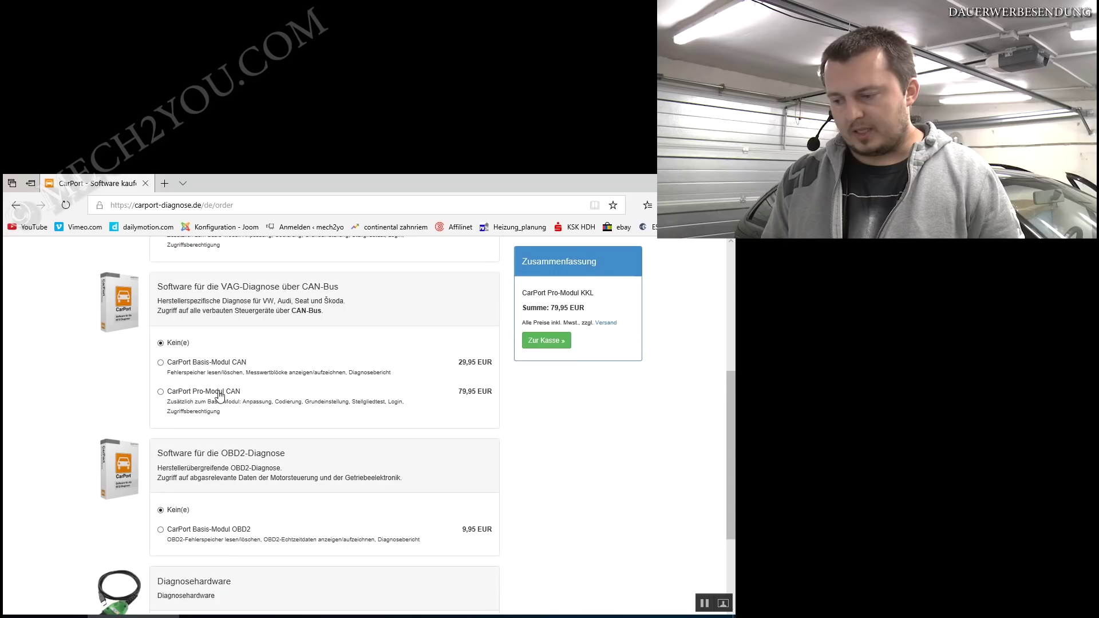
pyautogui.scroll(-1, 246, 400)
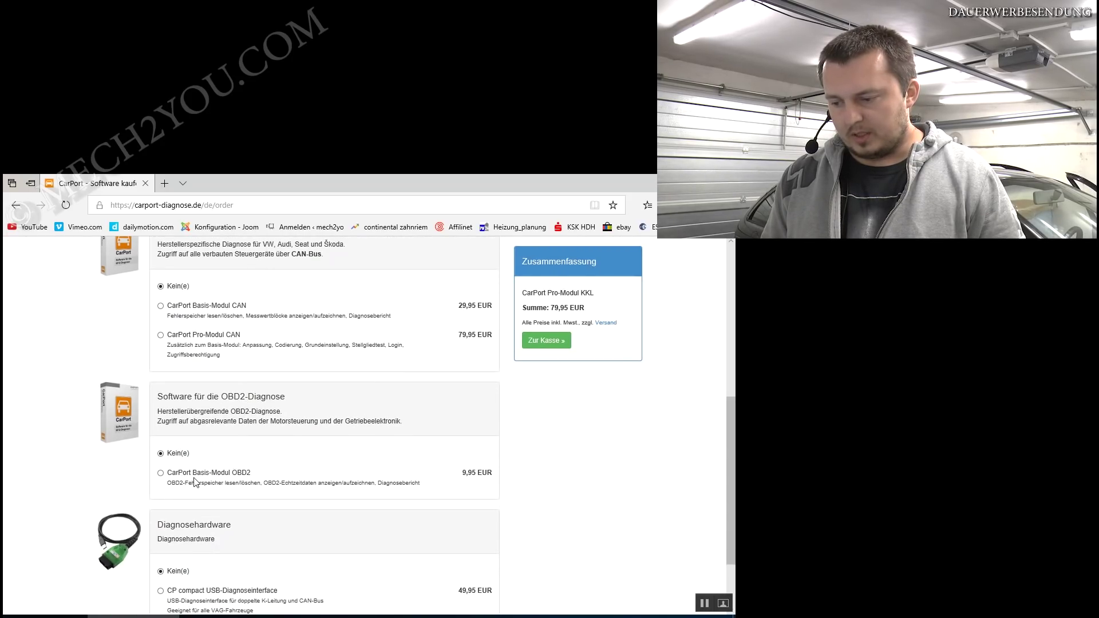
pyautogui.scroll(-1, 255, 442)
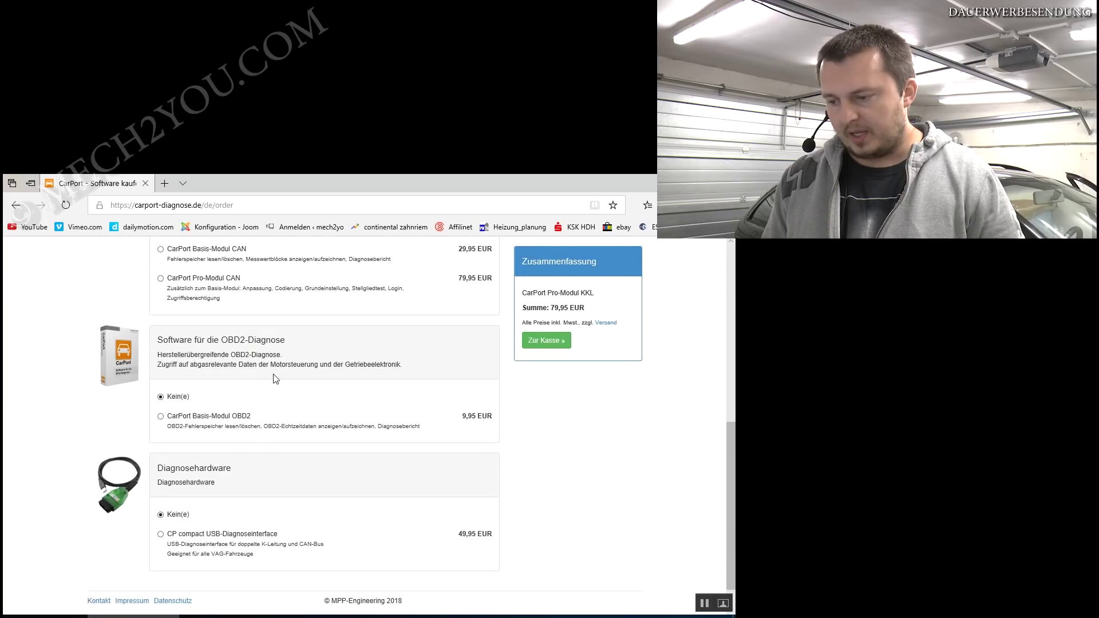
pyautogui.scroll(1, 258, 381)
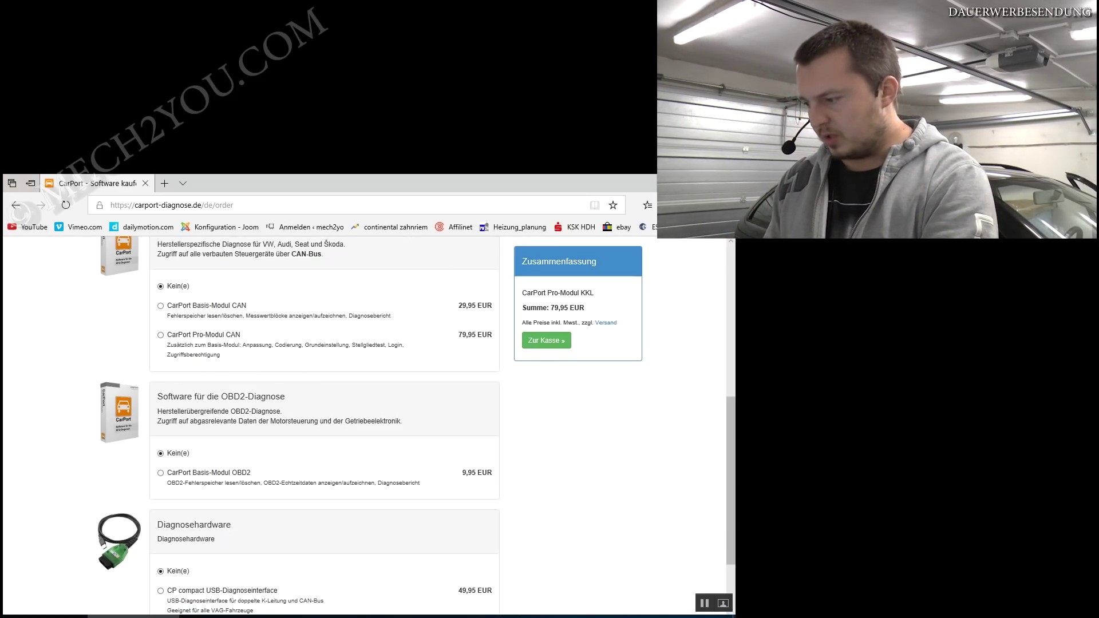
# Switch to CarPort, start the OBD-2 diagnosis with the connected adapter and bring up its session.
pyautogui.hotkey('alt', 'Tab')
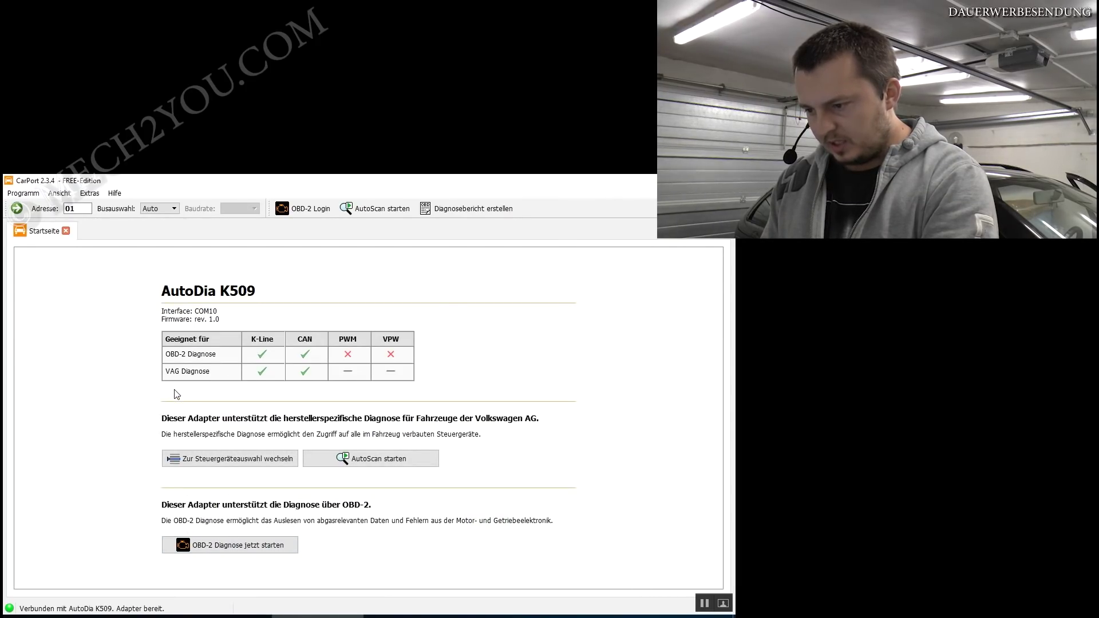
pyautogui.click(211, 545)
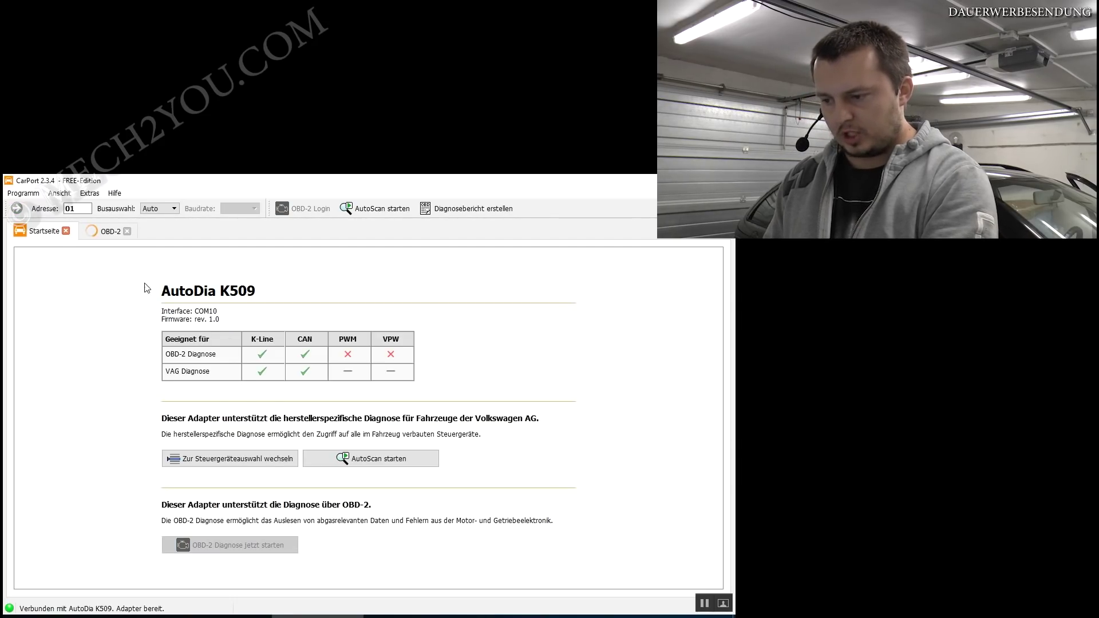
pyautogui.click(111, 233)
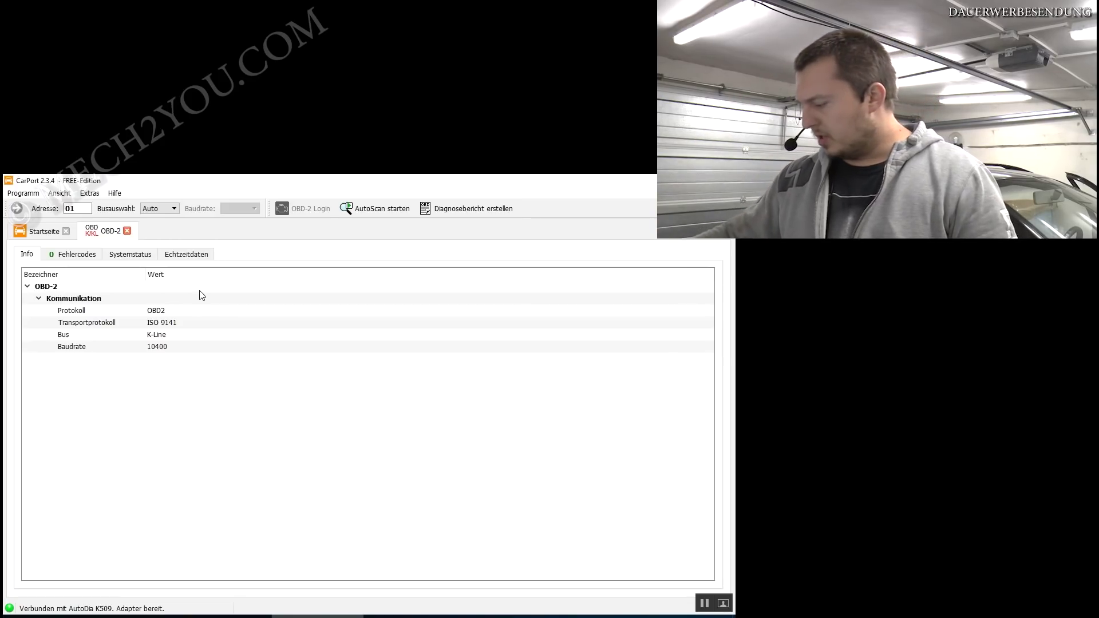
# View the live OBD-2 value 005 Temperatur Kühlwasser, deselect it and close the OBD-2 session.
pyautogui.click(197, 254)
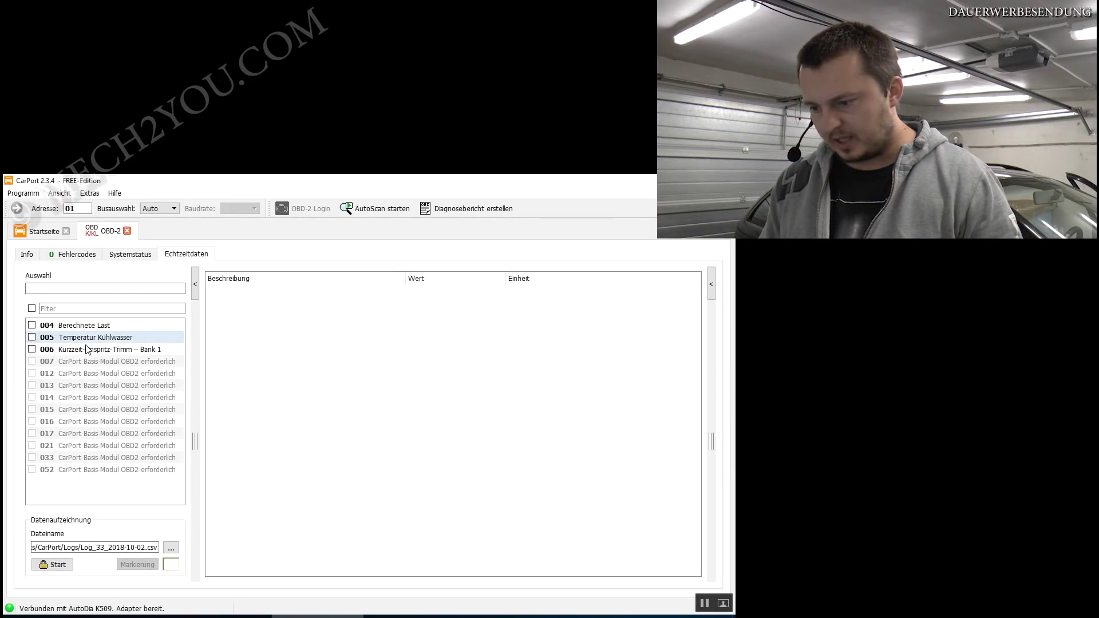
pyautogui.click(32, 338)
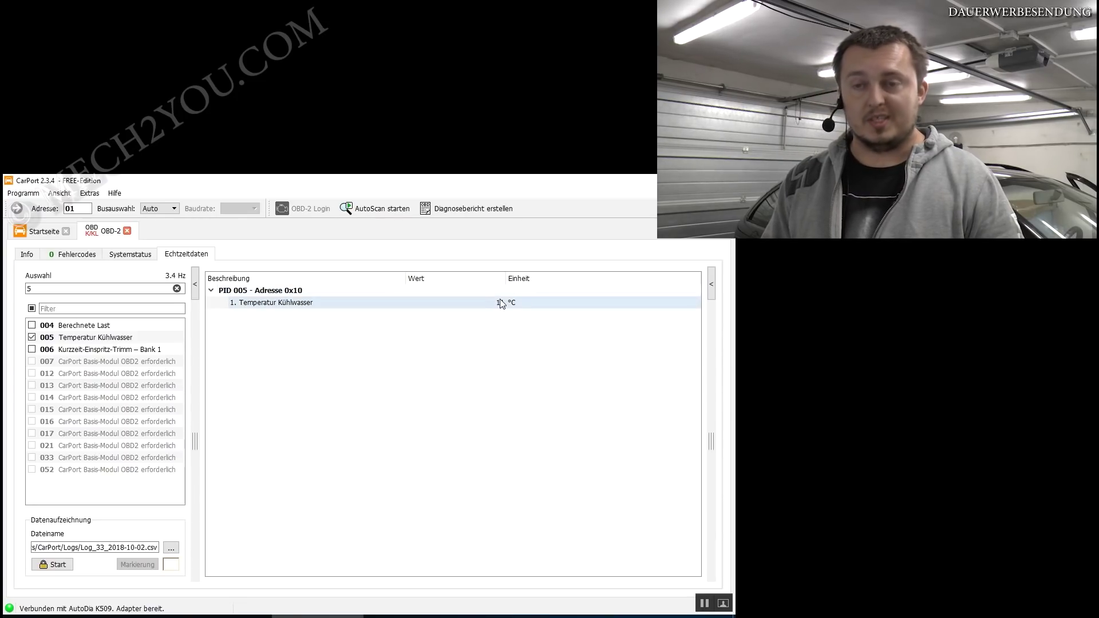
pyautogui.click(32, 338)
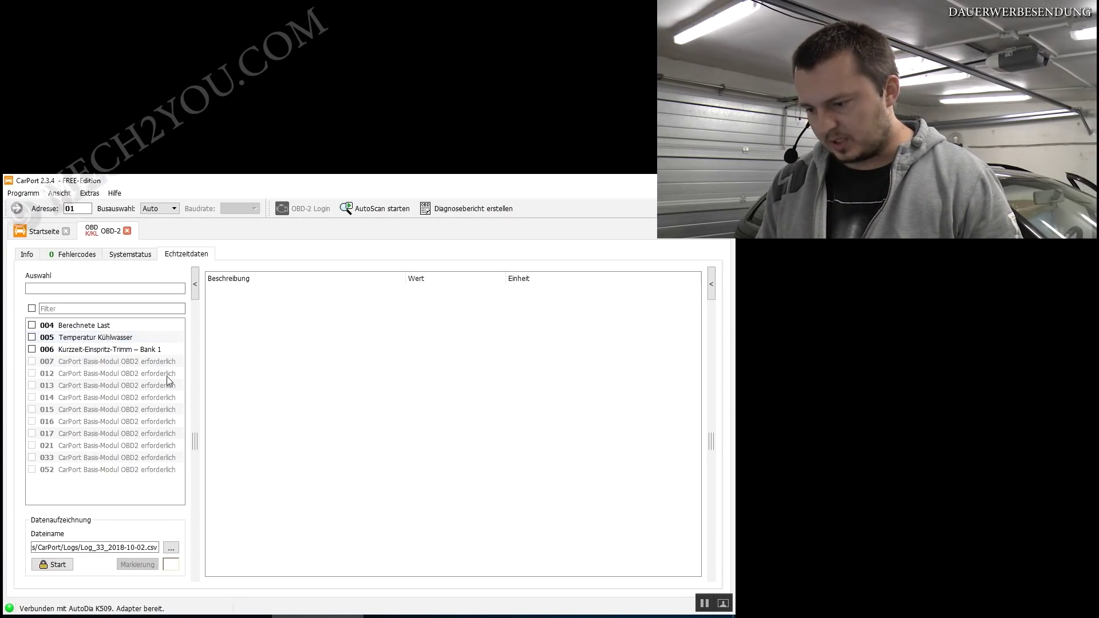
pyautogui.click(38, 254)
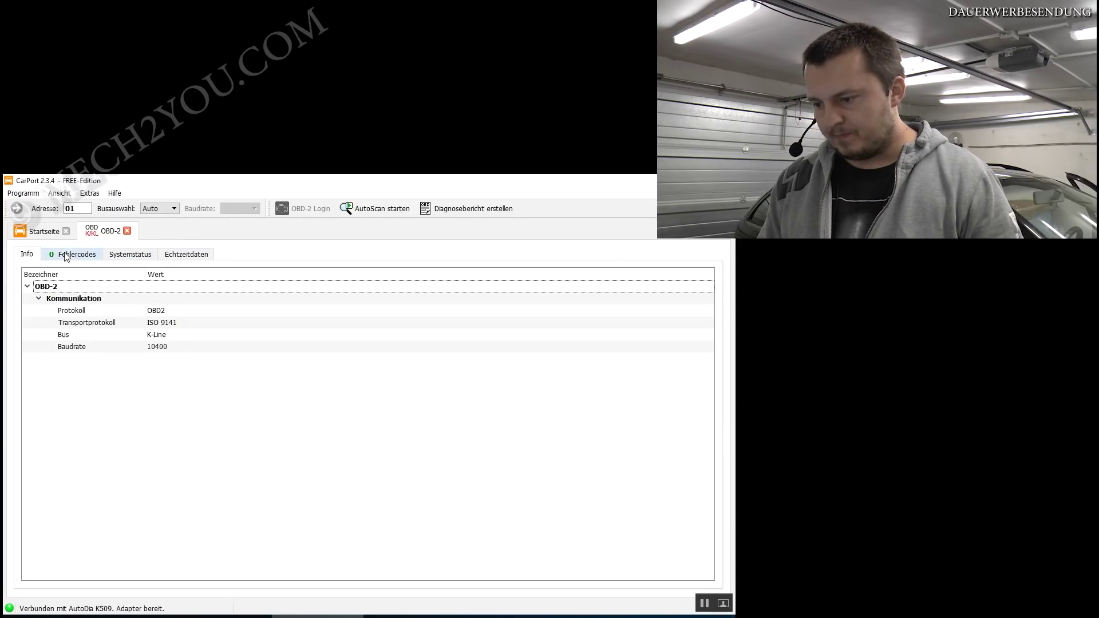
pyautogui.click(128, 231)
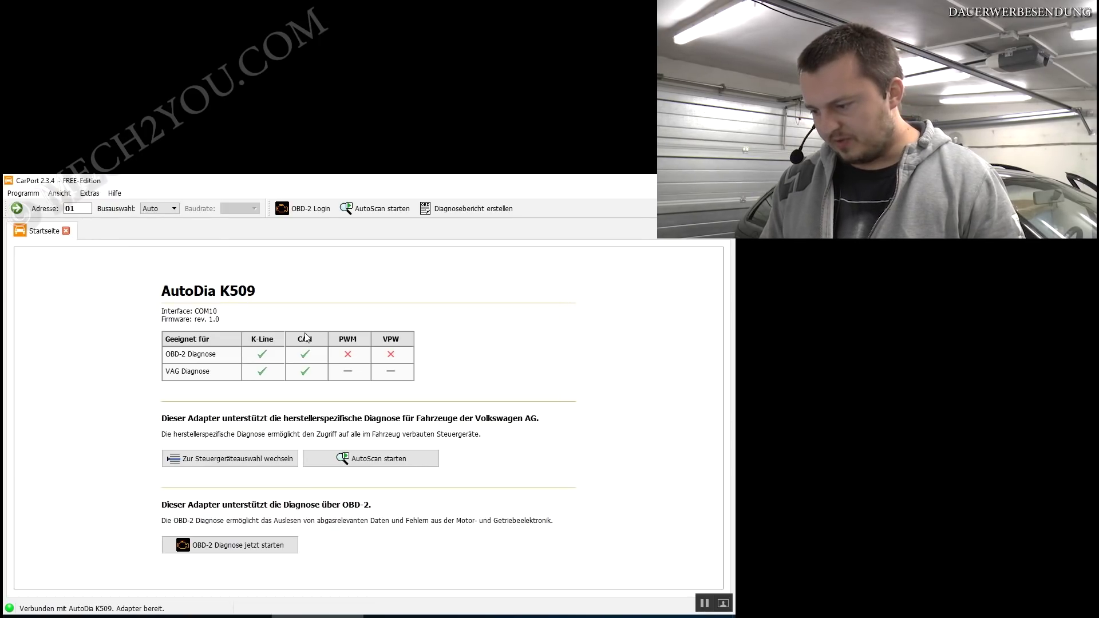
# Connect to control unit 01 Motorelektronik from the manual selection and inspect its identification data and stored fault codes.
pyautogui.click(245, 458)
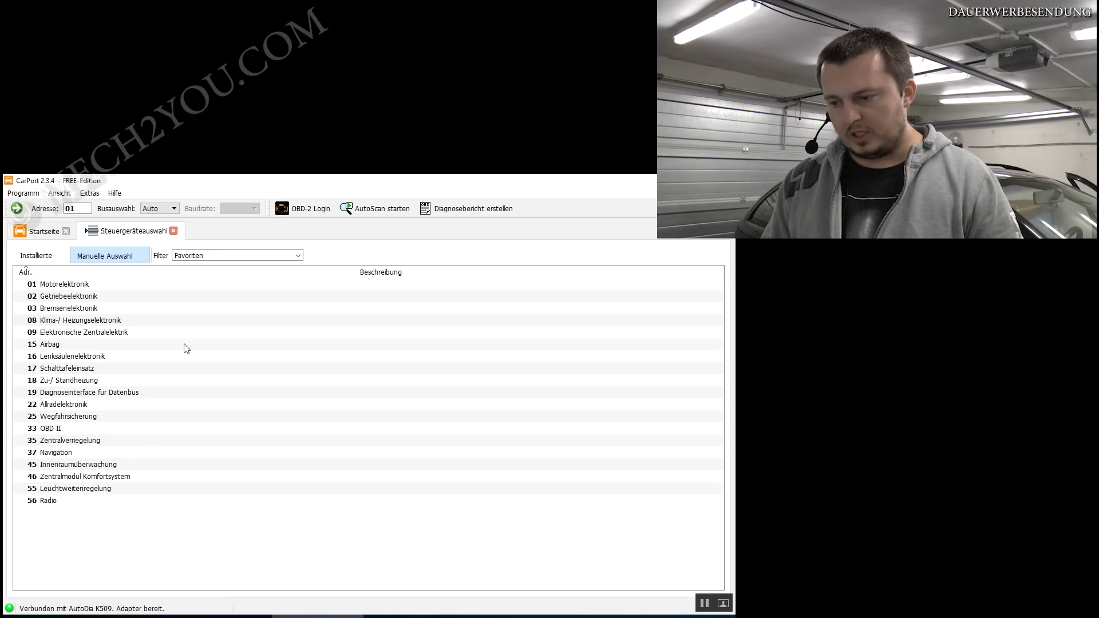
pyautogui.doubleClick(80, 286)
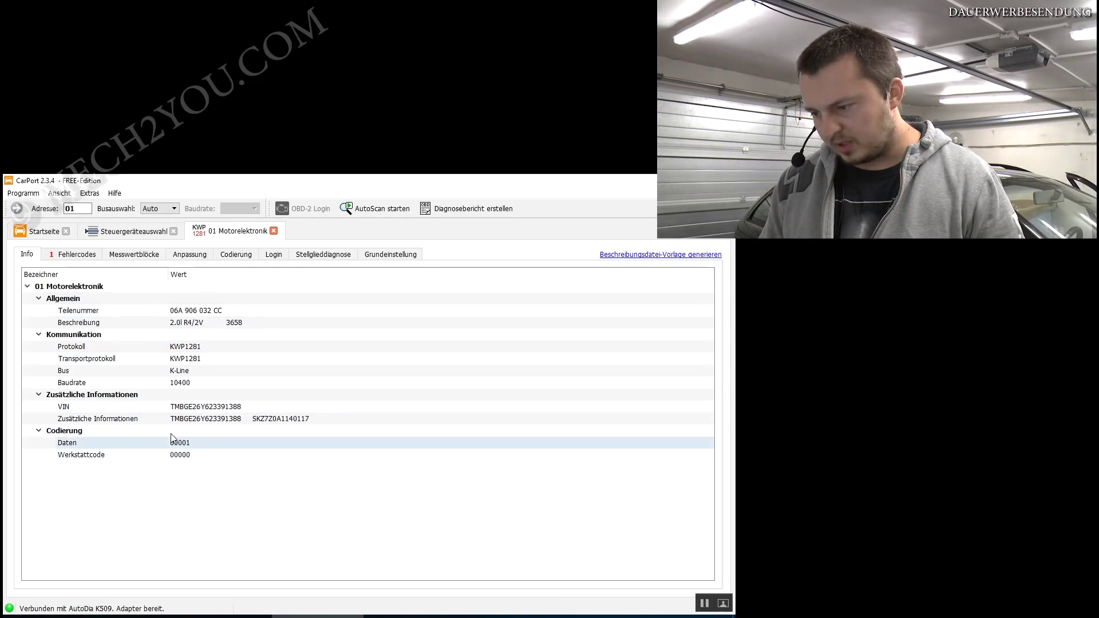
pyautogui.click(195, 371)
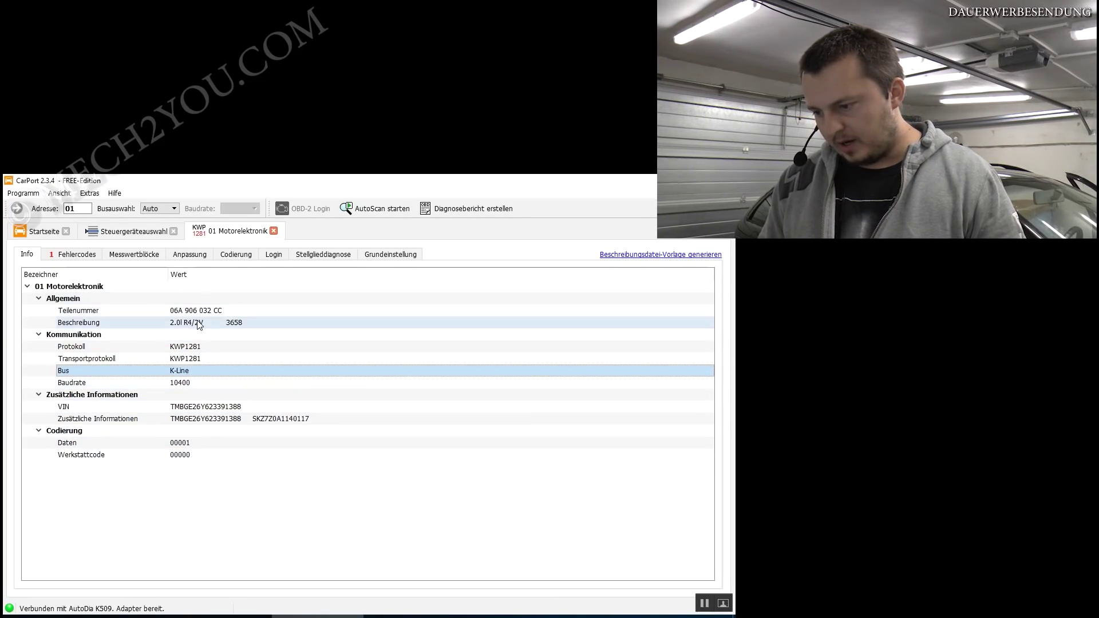
pyautogui.click(98, 259)
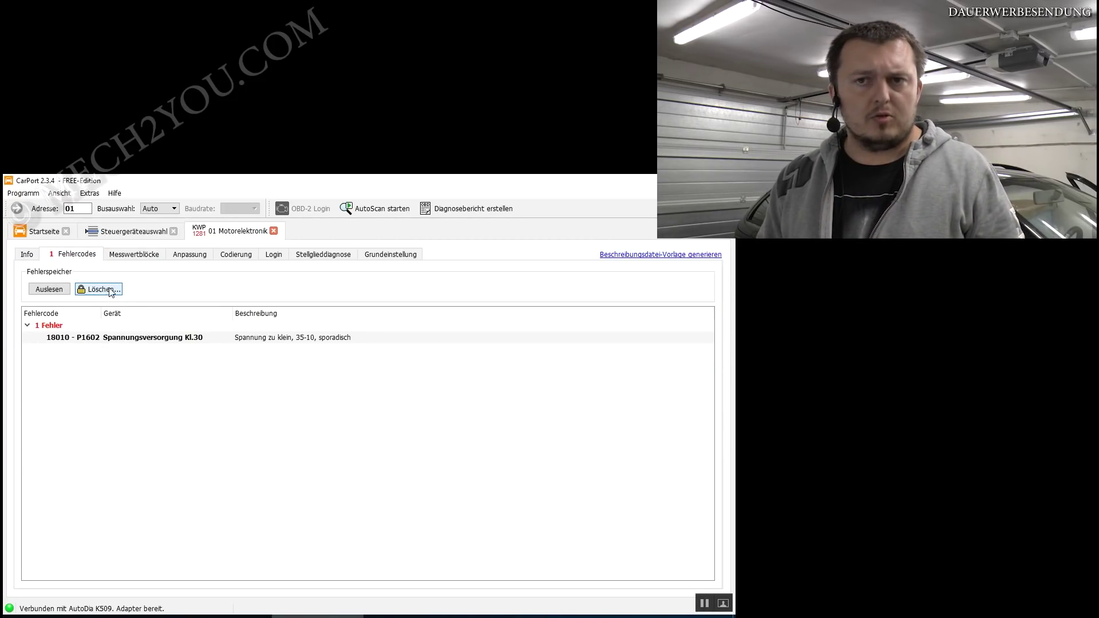
# Display the live values of measuring blocks 001 and 002 for the engine control unit.
pyautogui.click(153, 257)
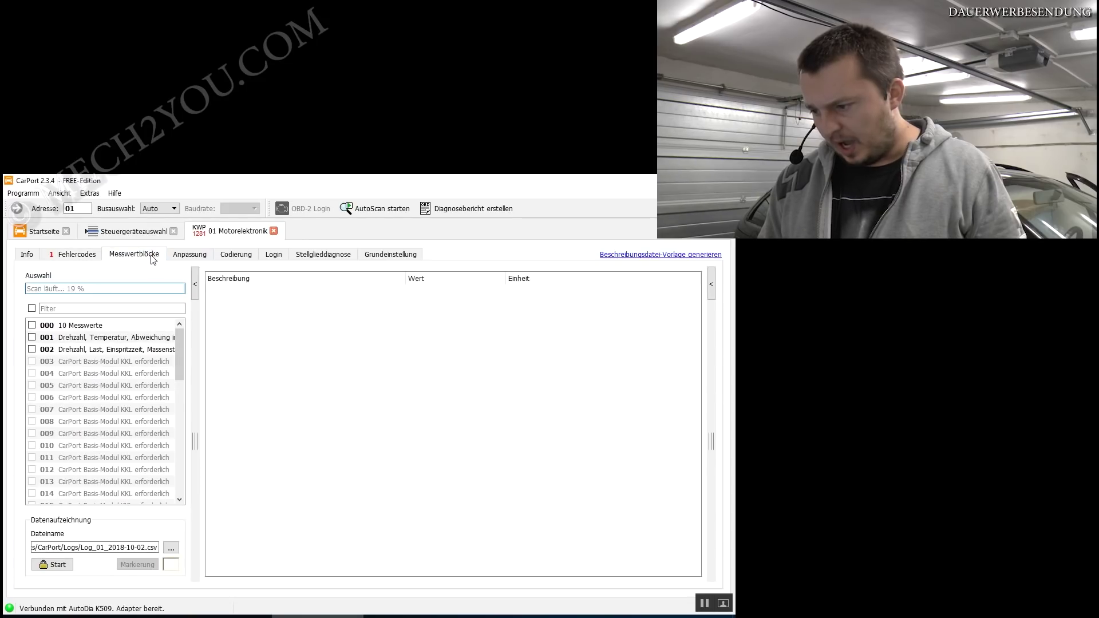
pyautogui.click(32, 338)
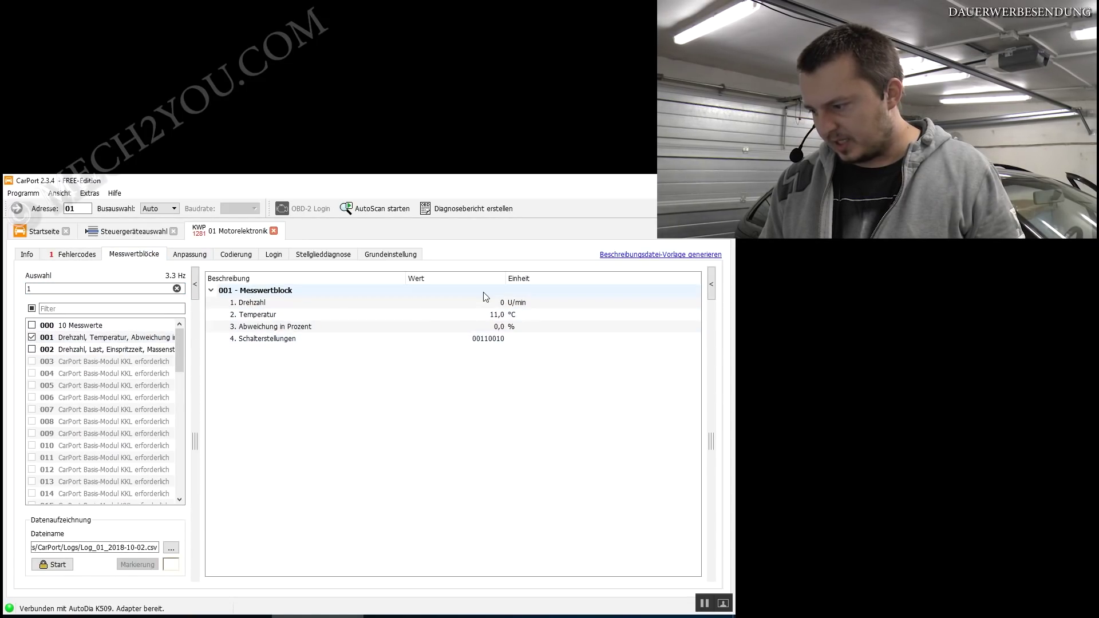
pyautogui.click(482, 318)
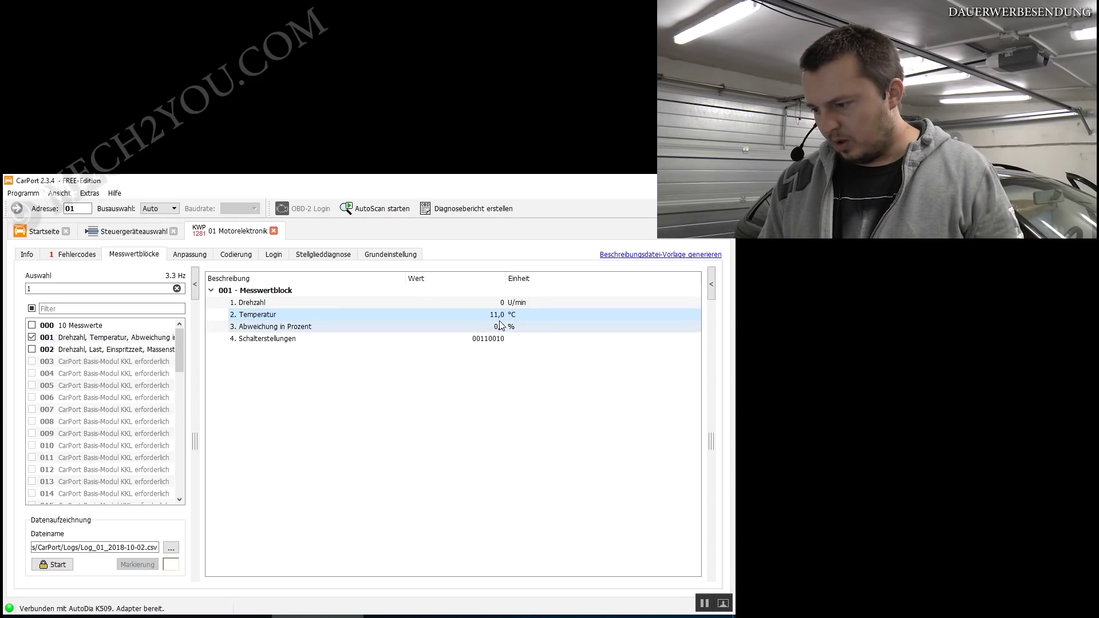
pyautogui.click(32, 350)
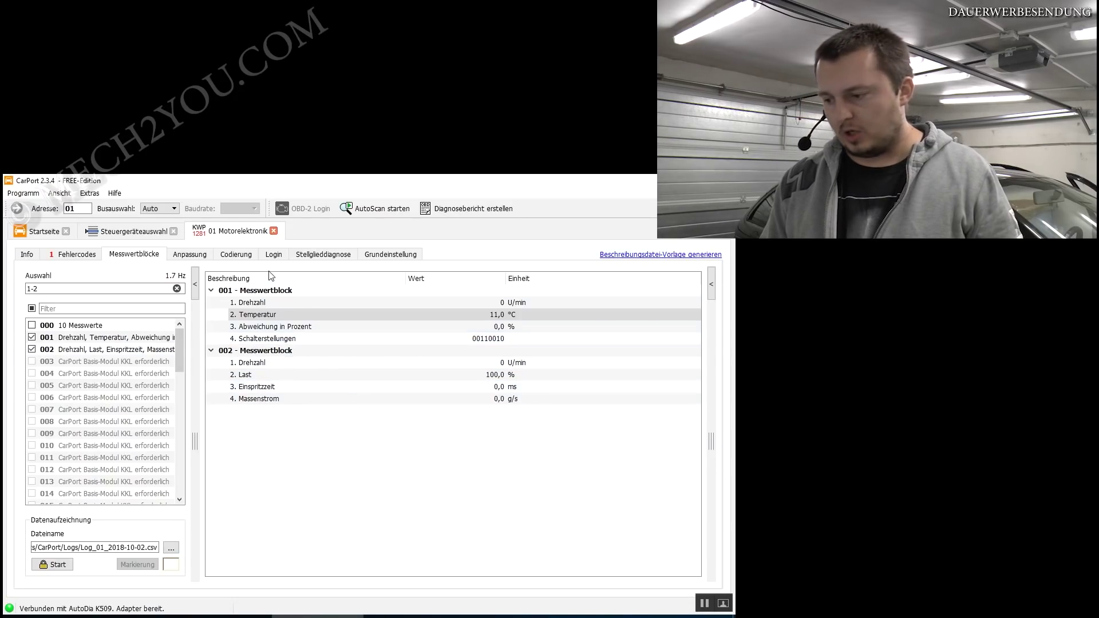
# Look through the engine control unit's adaptation channels, measuring blocks and fault codes, and close its session.
pyautogui.click(190, 256)
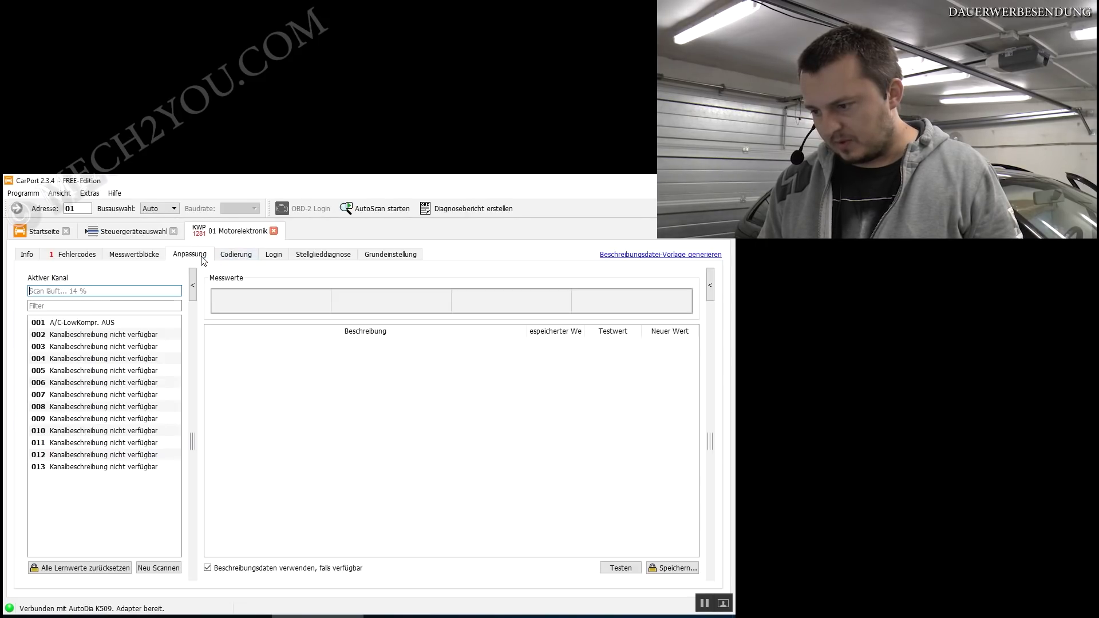
pyautogui.click(134, 255)
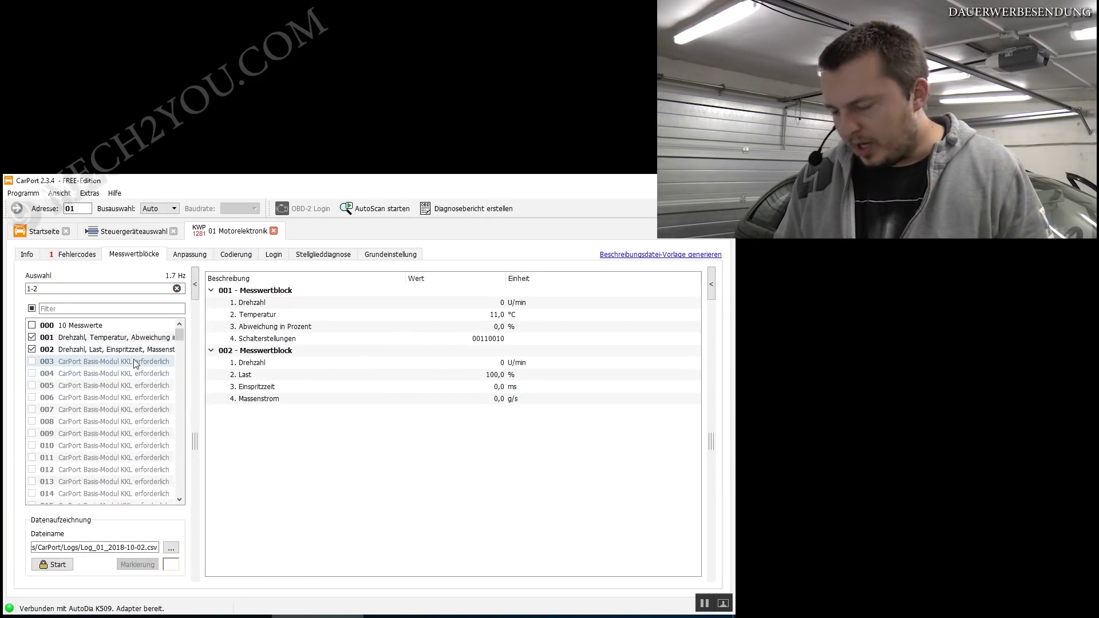
pyautogui.click(202, 255)
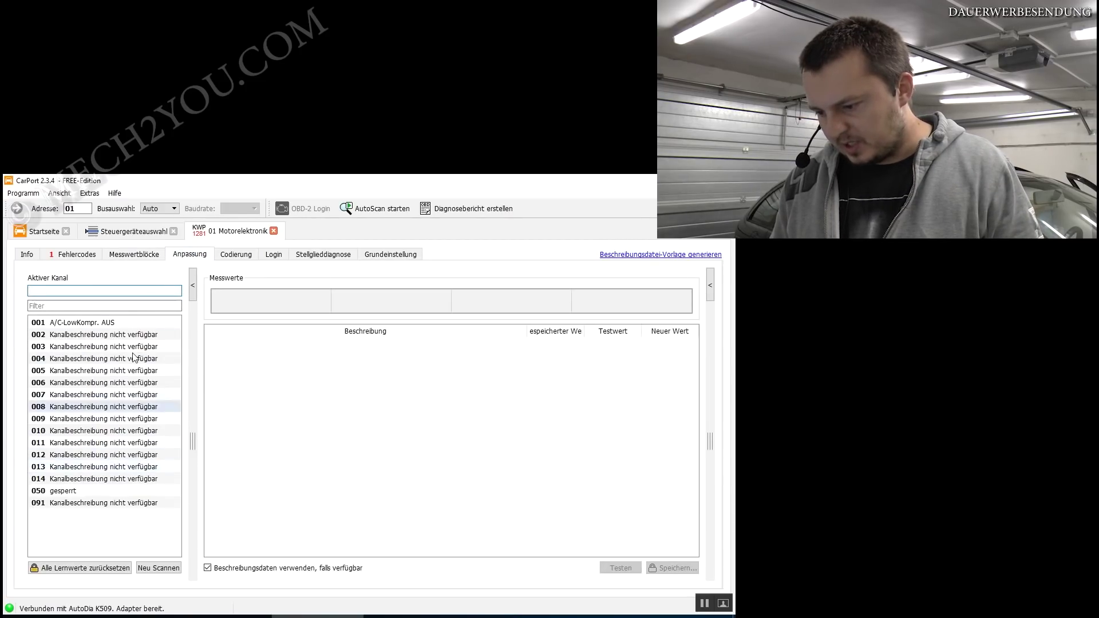
pyautogui.click(73, 254)
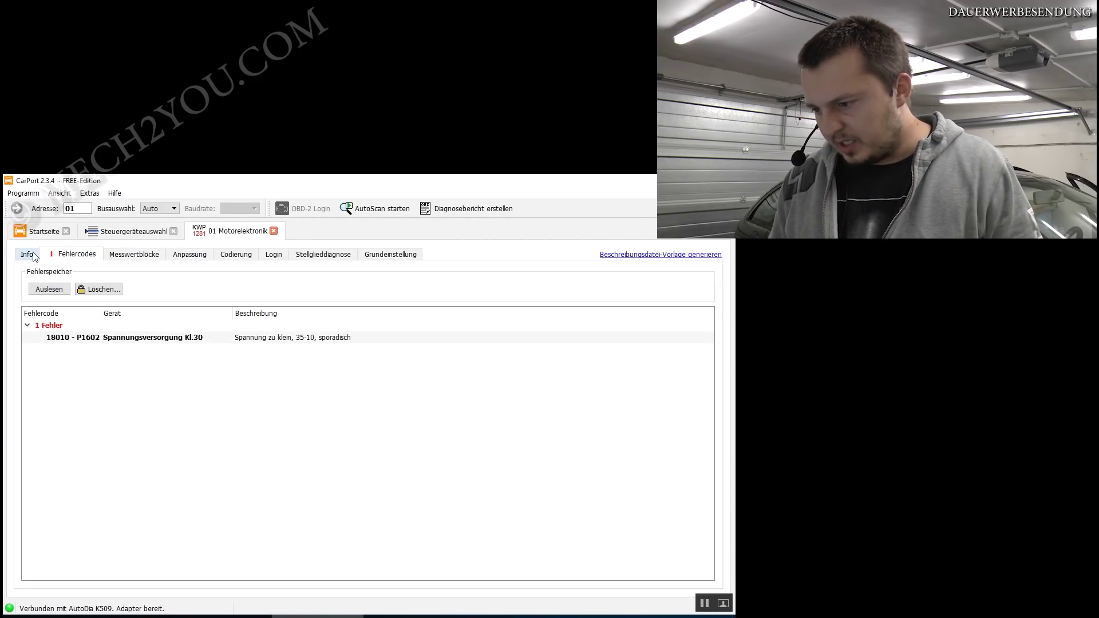
pyautogui.click(274, 231)
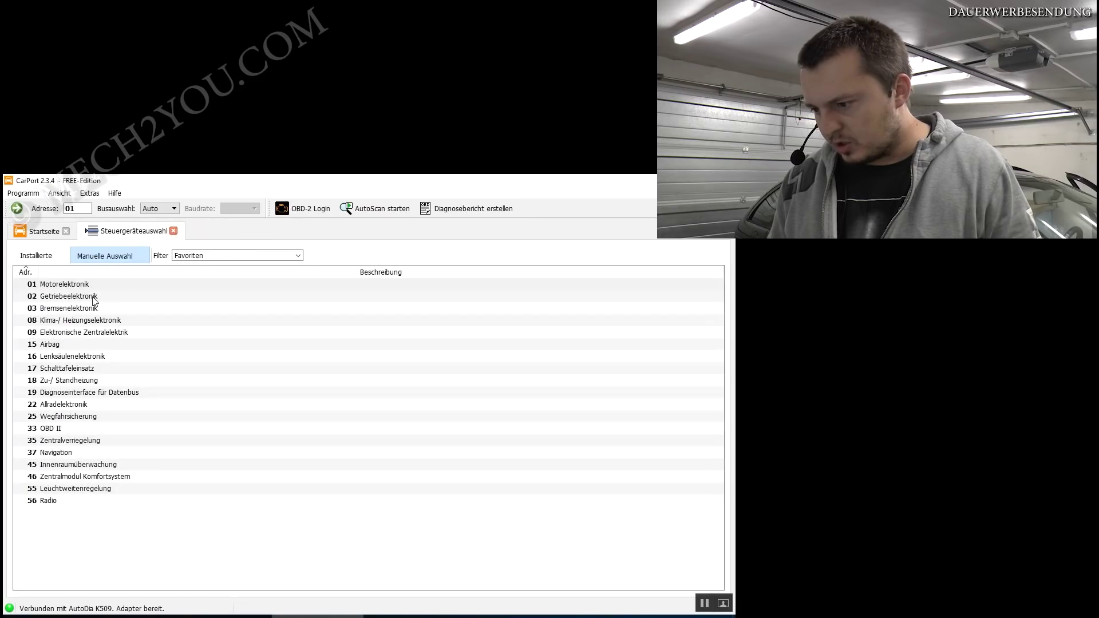
# Connect to control unit 09 Elektronische Zentralelektrik and read the live values of its measuring blocks 001 and 002.
pyautogui.click(106, 336)
pyautogui.doubleClick(121, 332)
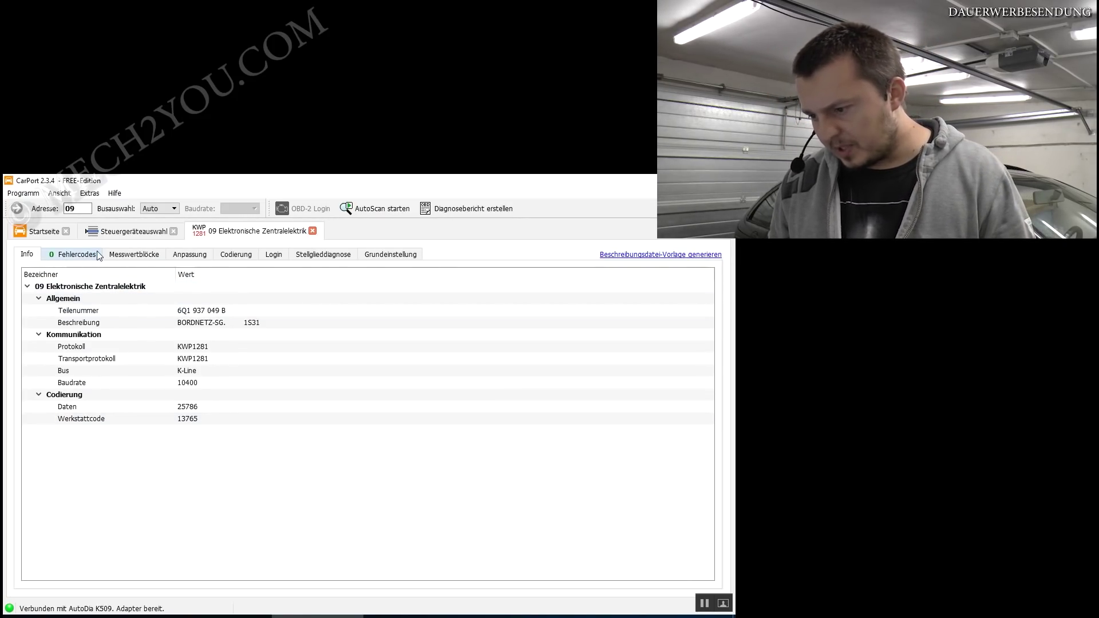
pyautogui.click(132, 256)
pyautogui.click(67, 325)
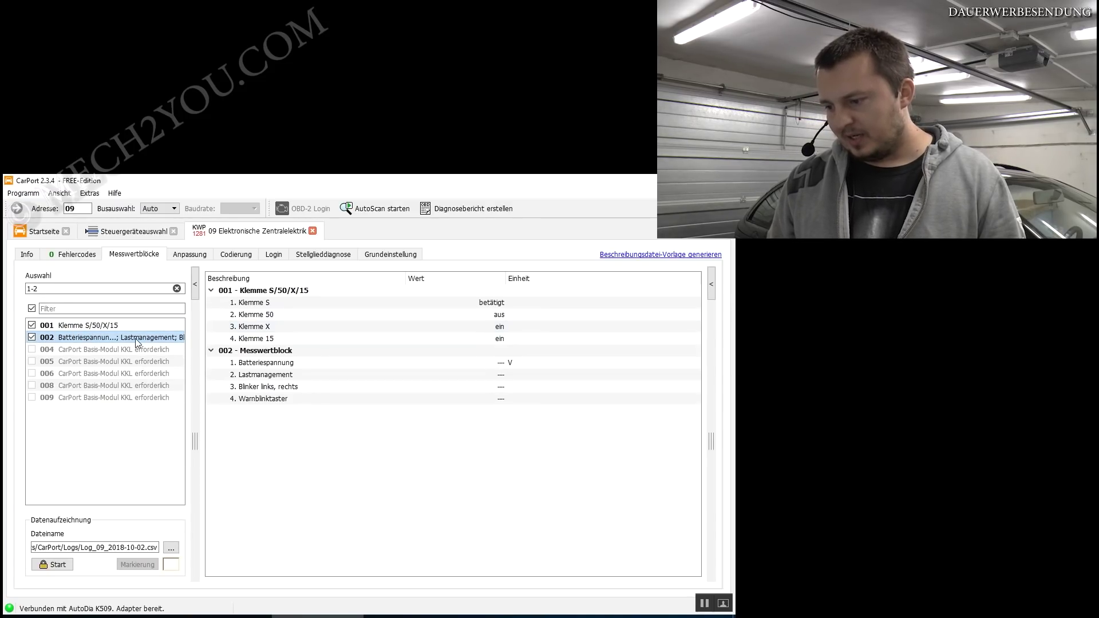
pyautogui.click(31, 309)
pyautogui.click(32, 308)
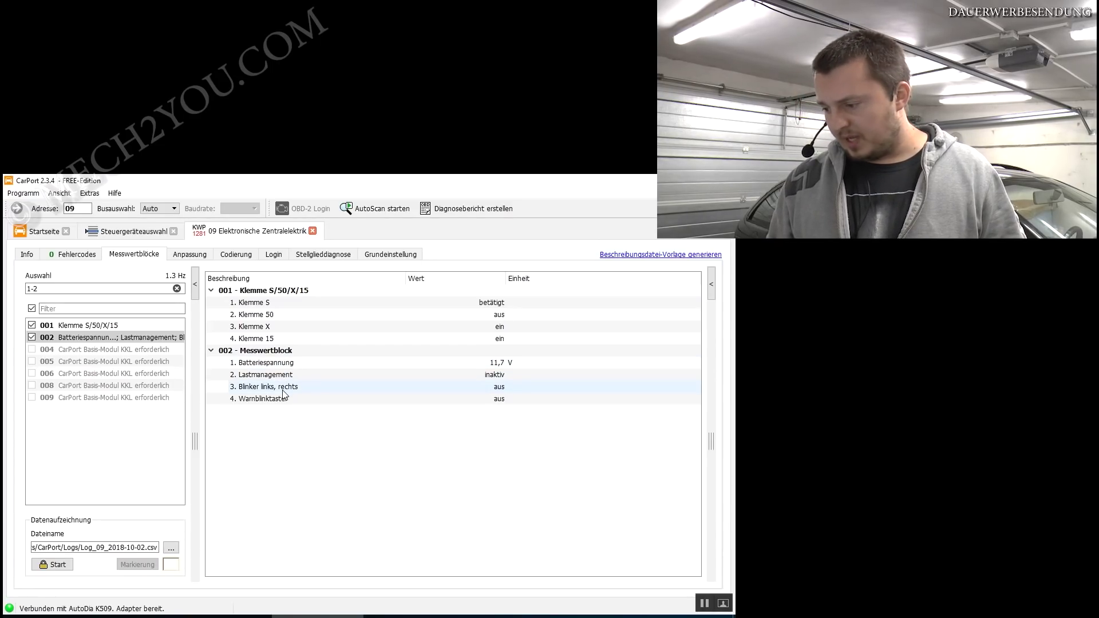
pyautogui.click(511, 383)
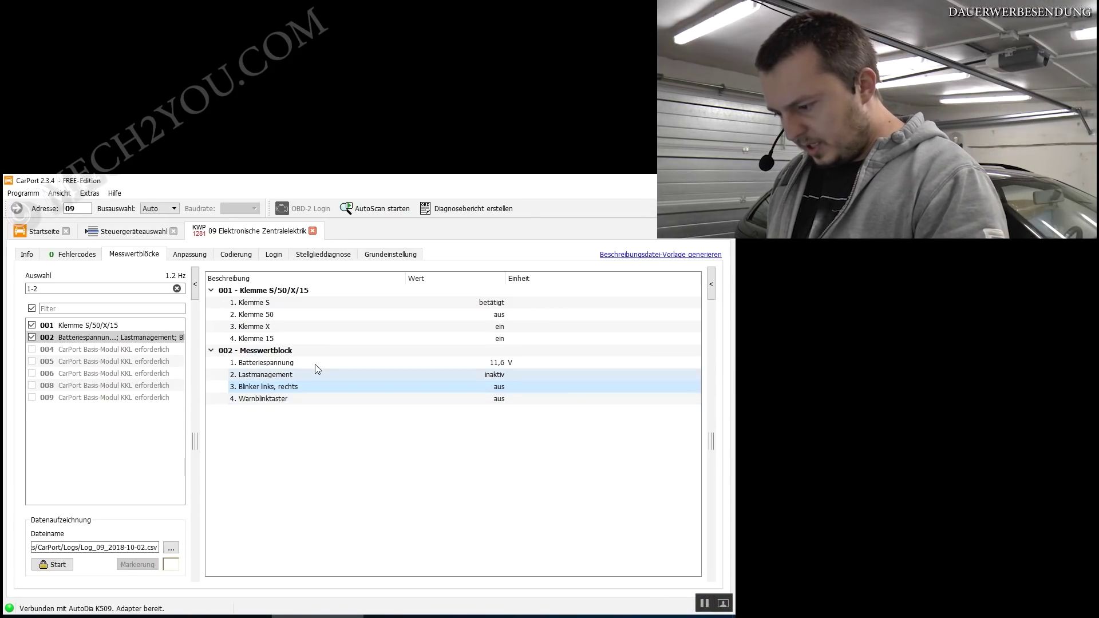
# Scan the adaptation channels of control unit 09 and widen the channel list to show the full channel descriptions.
pyautogui.click(191, 255)
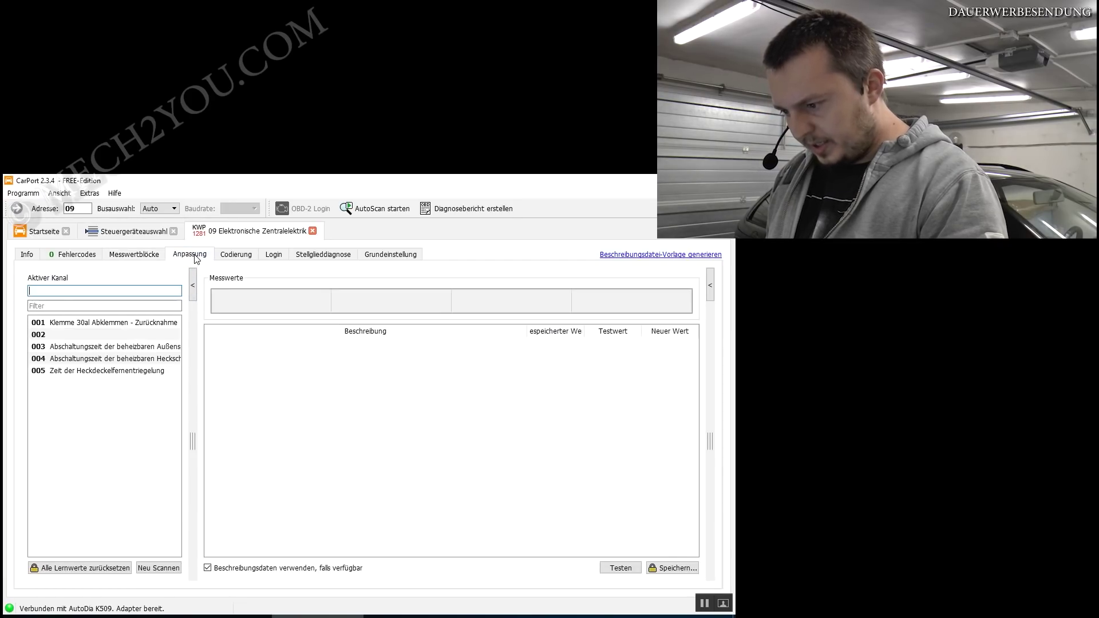
pyautogui.click(136, 289)
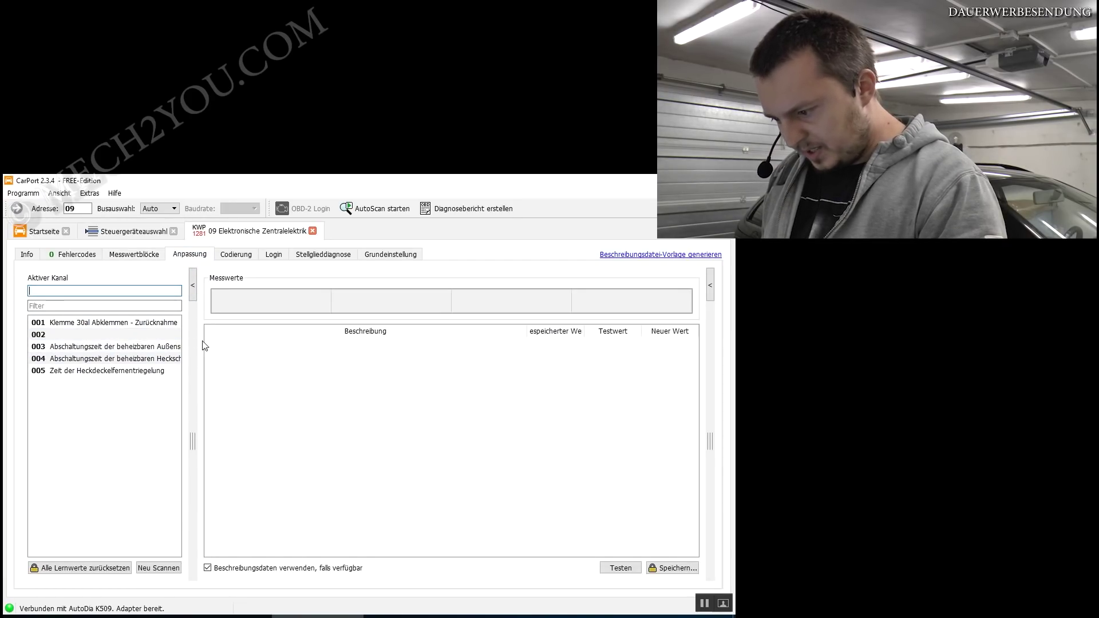
pyautogui.moveTo(197, 342); pyautogui.dragTo(258, 341)
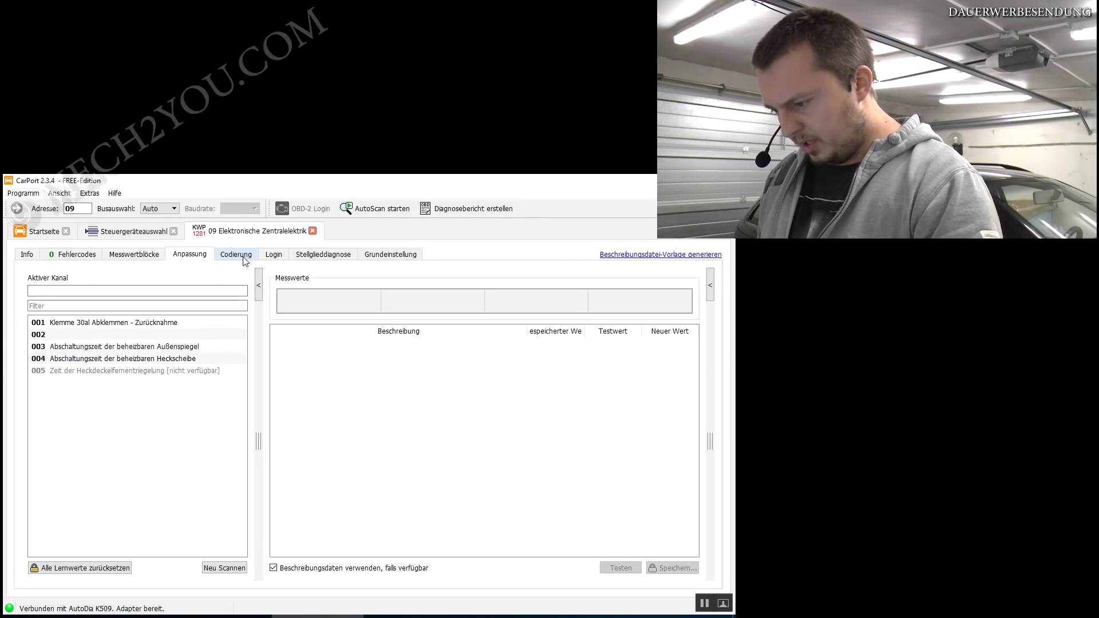
# Review control unit 09's coding, login and basic setting functions, and view the Sequenzieller Stellgliedtest in its output diagnosis.
pyautogui.click(236, 254)
pyautogui.click(276, 256)
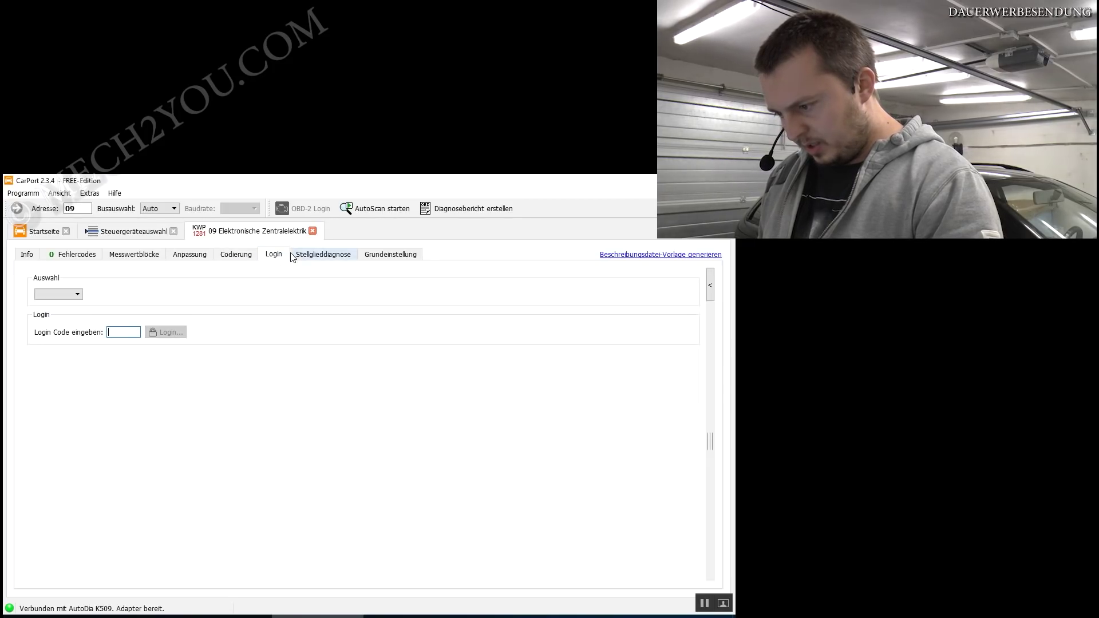
pyautogui.click(329, 257)
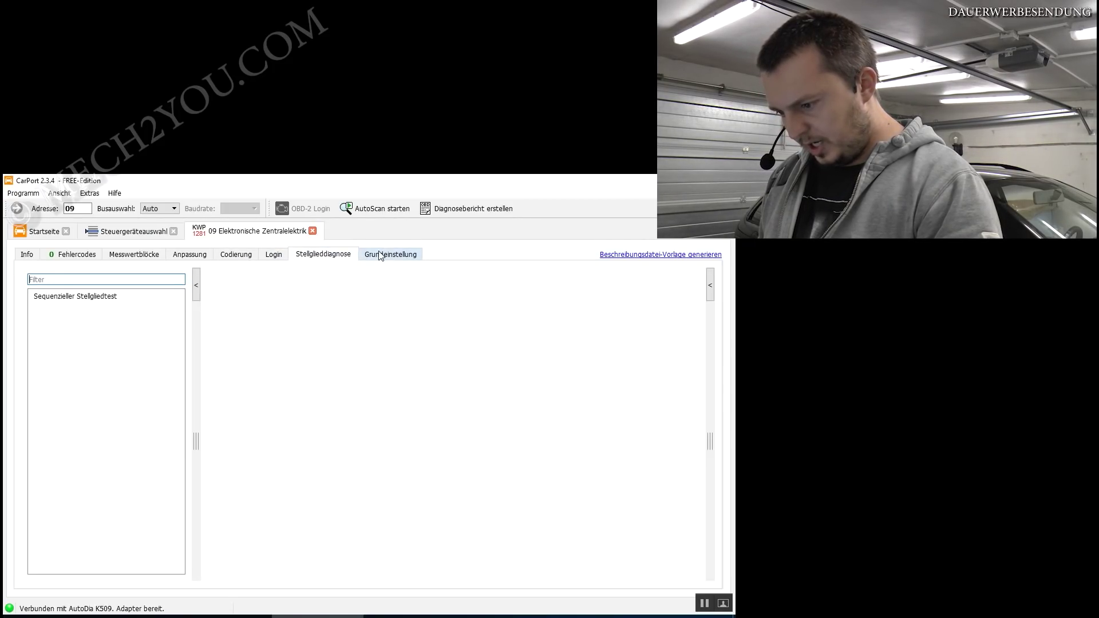
pyautogui.click(152, 298)
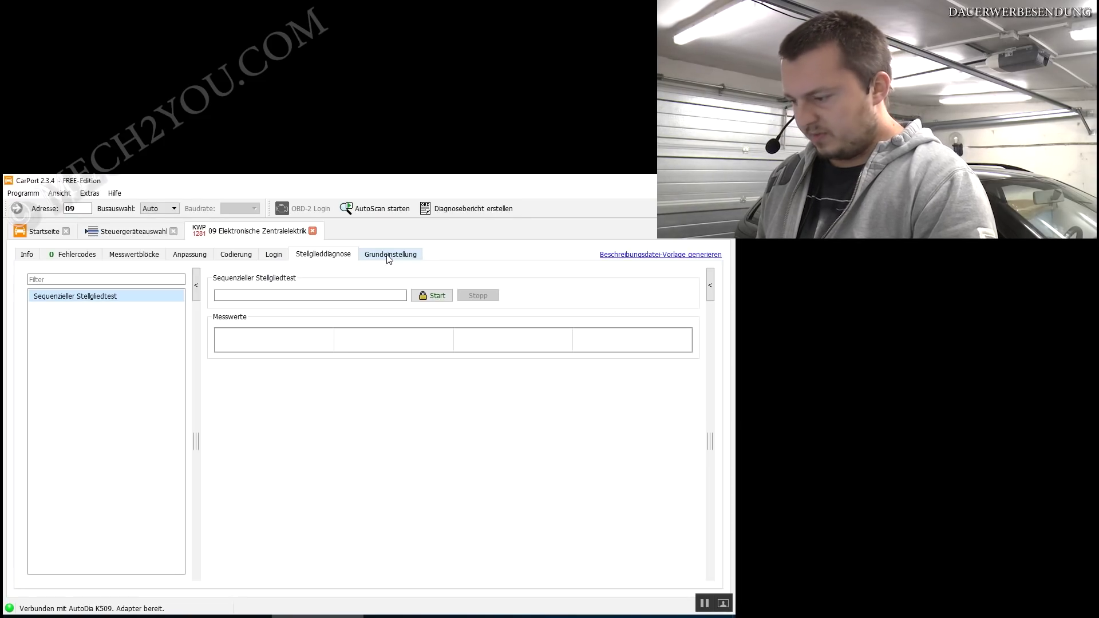
pyautogui.click(389, 258)
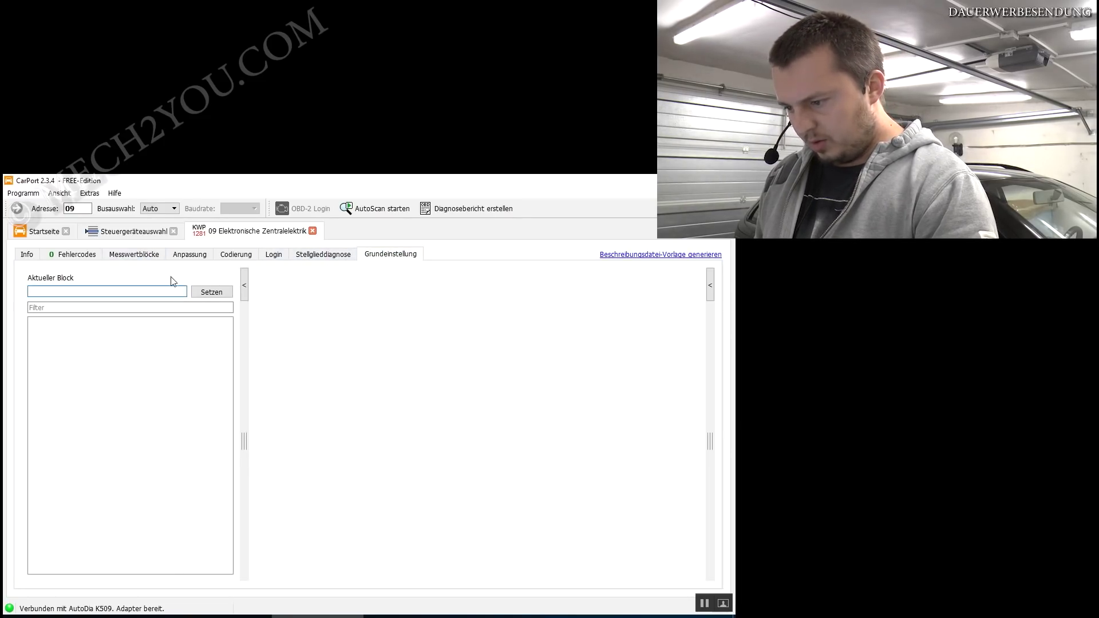
# Recheck the measuring blocks and adaptation channels of control unit 09, and close its session.
pyautogui.click(114, 257)
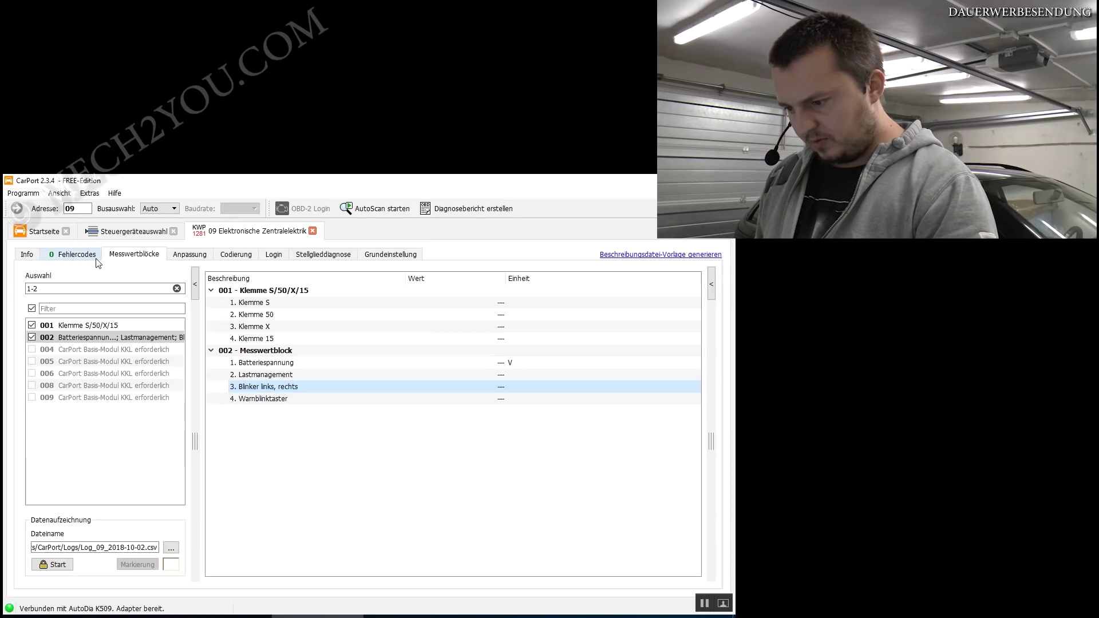
pyautogui.click(180, 255)
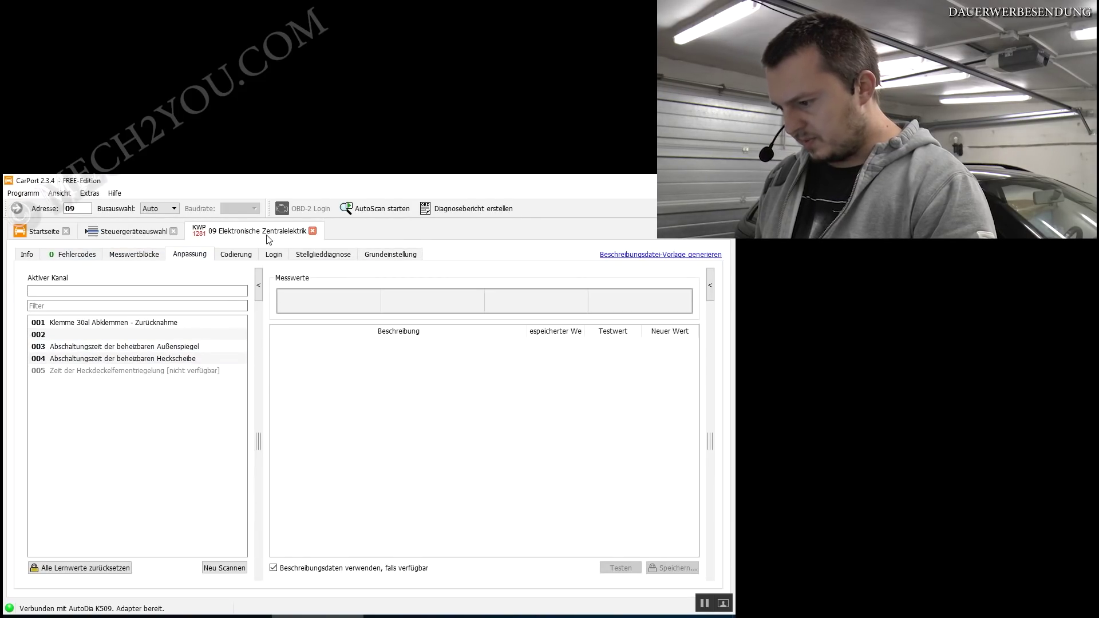
pyautogui.click(314, 231)
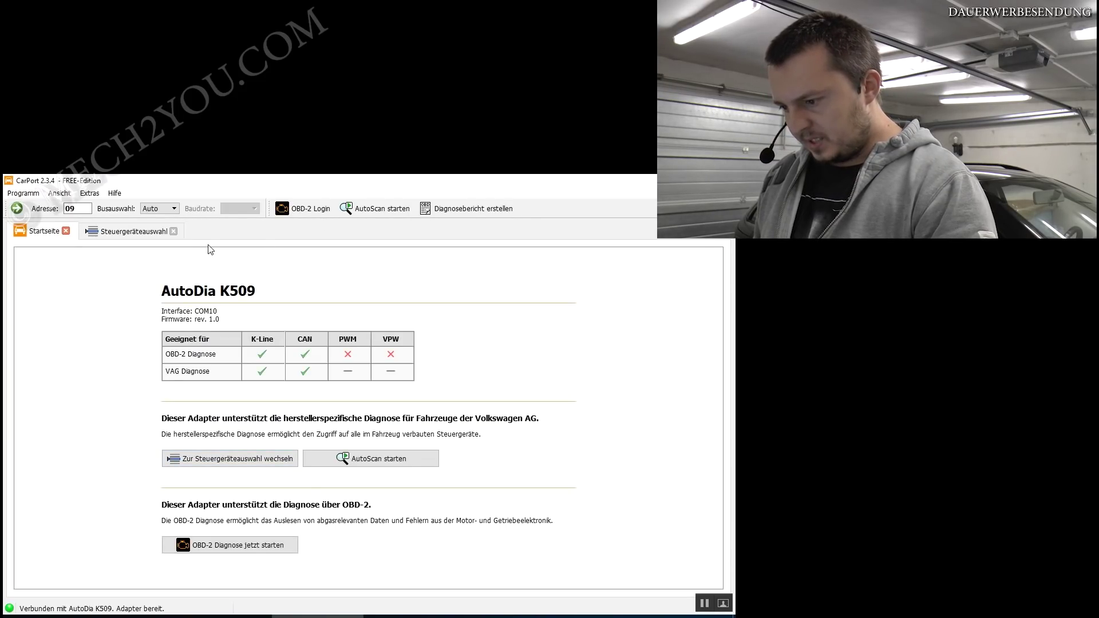
# Connect to control unit 17 Schalttafeleinsatz from the manual selection and inspect its stored fault codes.
pyautogui.click(147, 240)
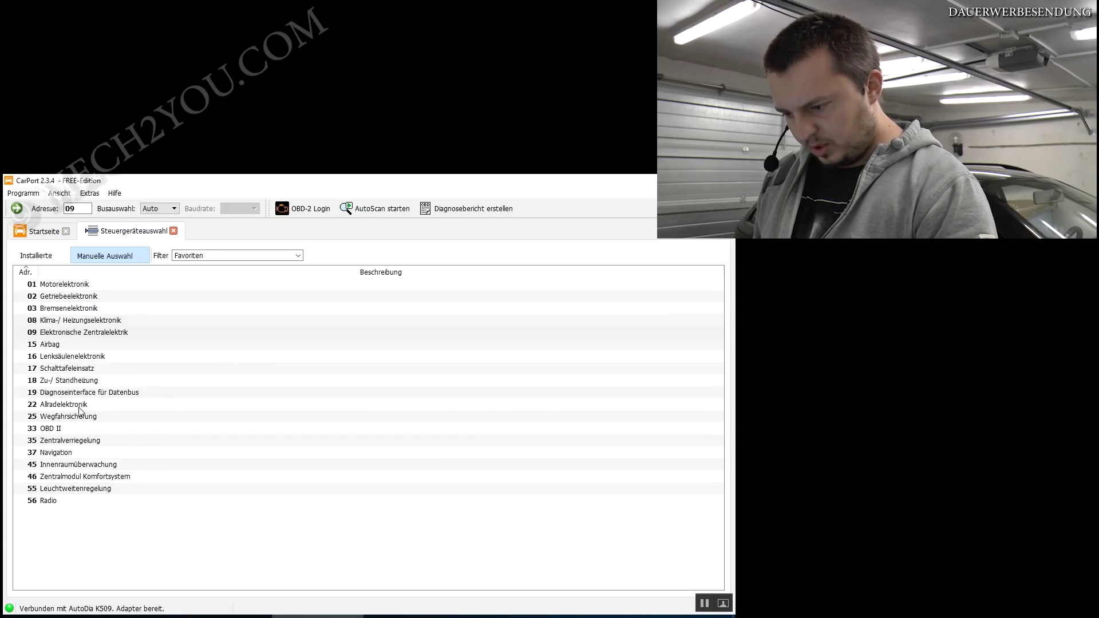
pyautogui.click(100, 357)
pyautogui.doubleClick(98, 371)
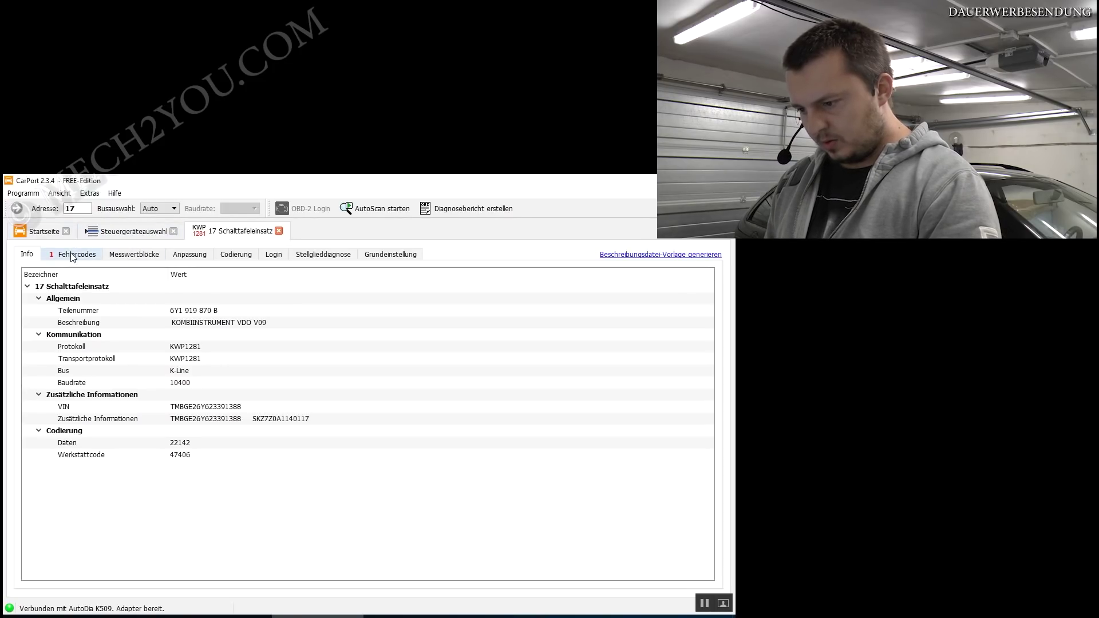
pyautogui.click(72, 255)
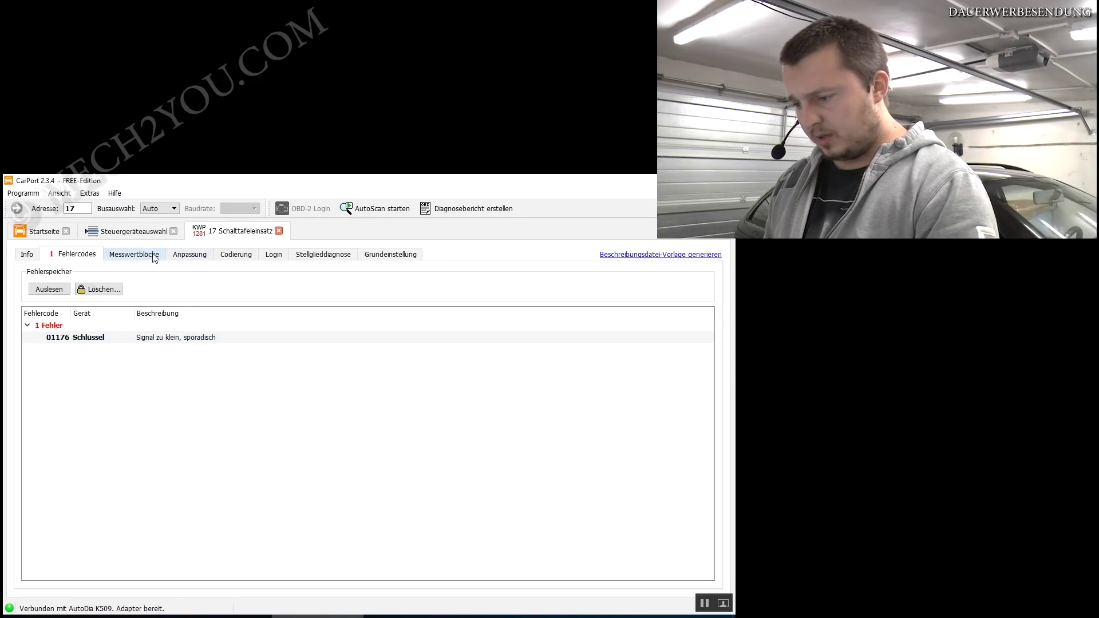
# Display the live values of measuring blocks 001 and 002 for the instrument cluster.
pyautogui.click(155, 257)
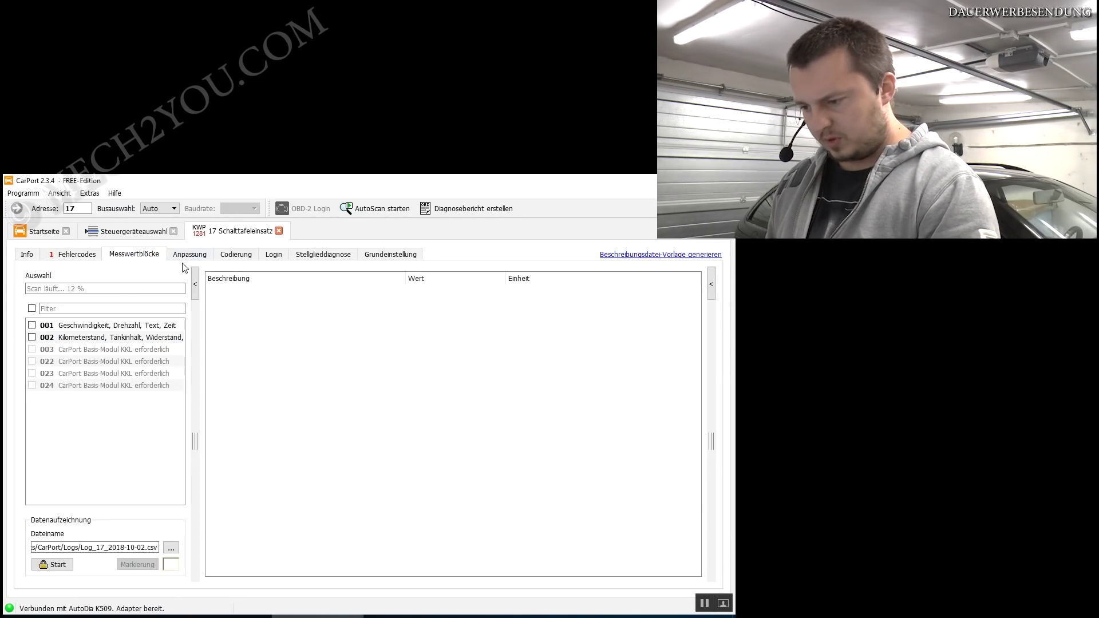
pyautogui.click(31, 326)
pyautogui.click(32, 337)
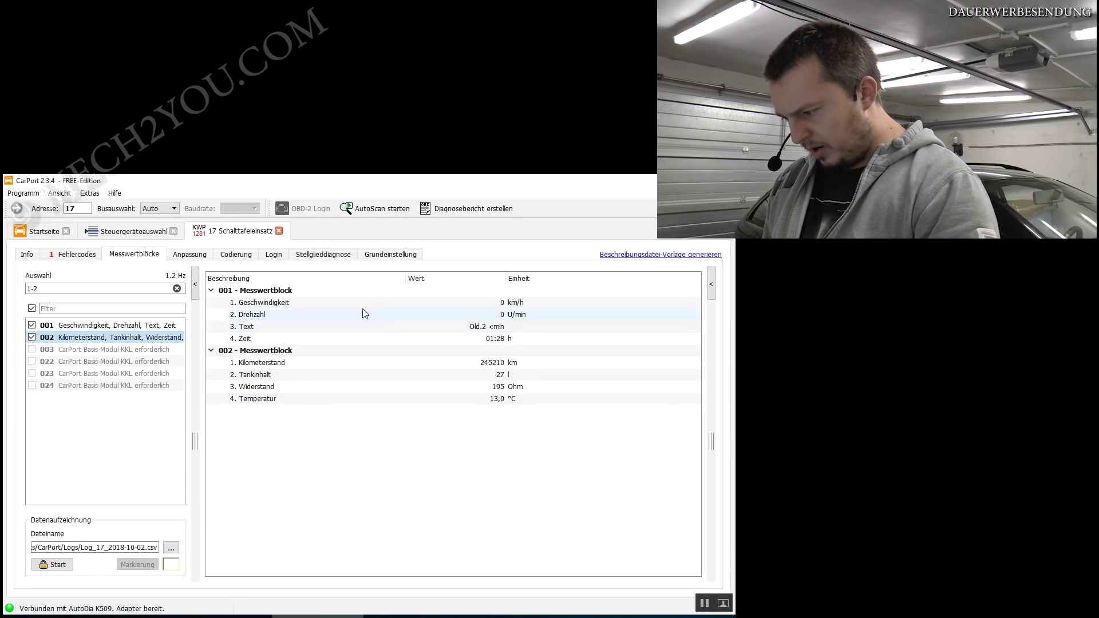
# Browse the instrument cluster's adaptation channels 006, 007, 009, 010, 011 and 012 for service interval and mileage values.
pyautogui.click(198, 256)
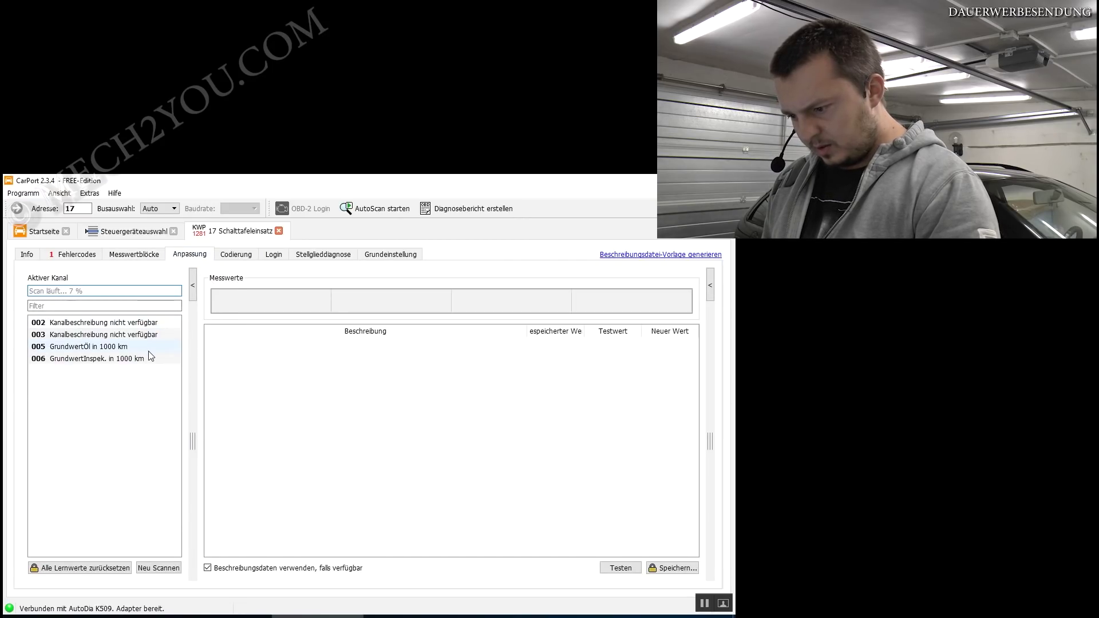
pyautogui.click(147, 357)
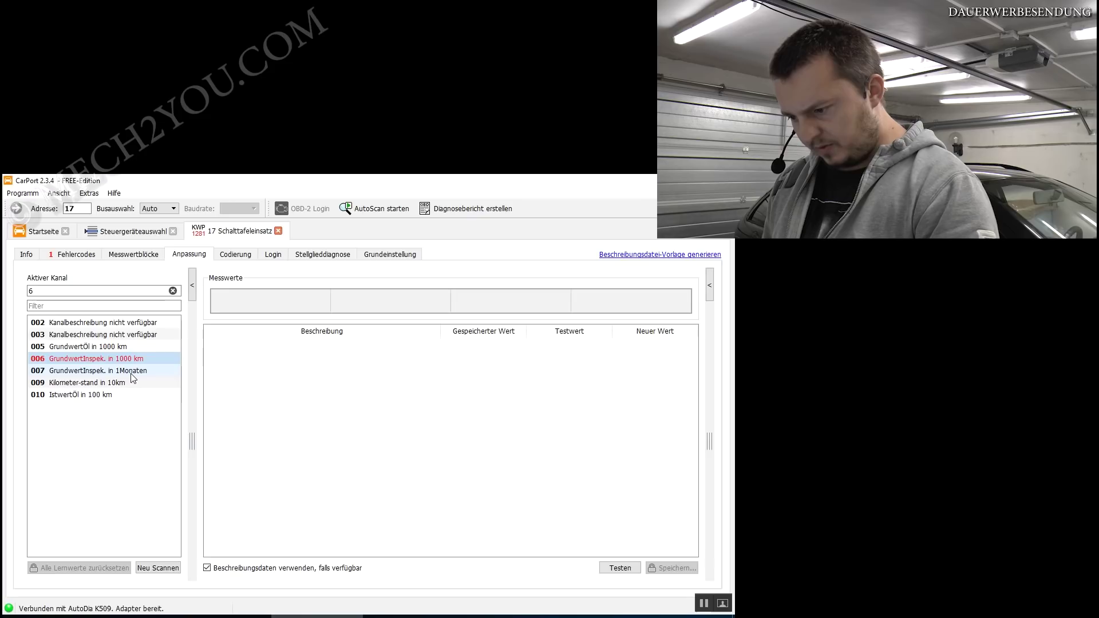
pyautogui.click(132, 371)
pyautogui.click(126, 382)
pyautogui.click(117, 395)
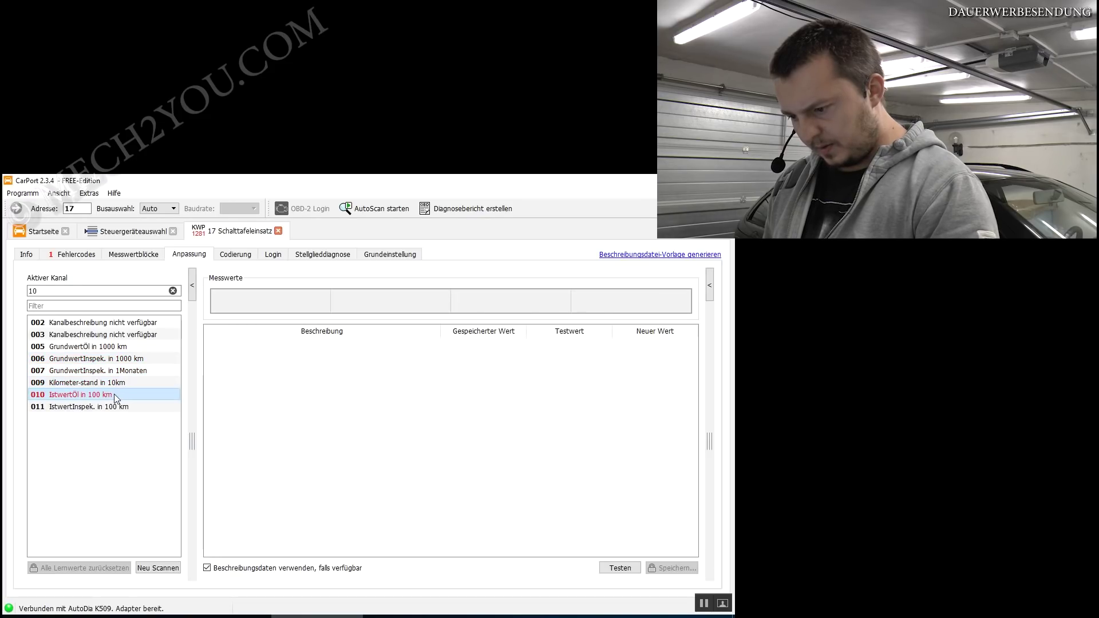
pyautogui.click(113, 407)
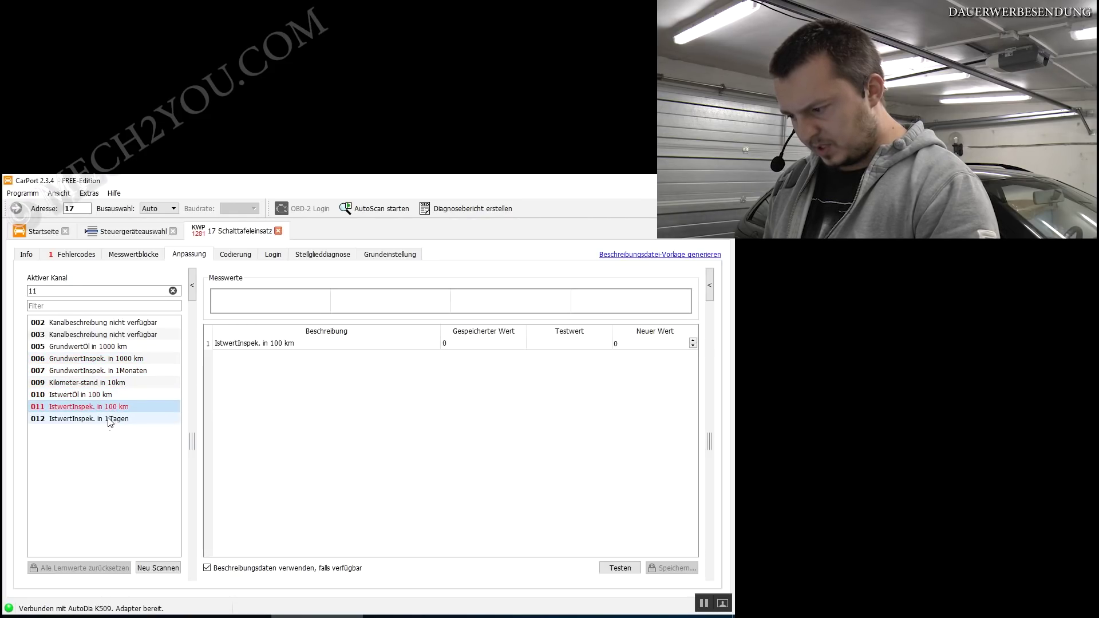
pyautogui.click(109, 420)
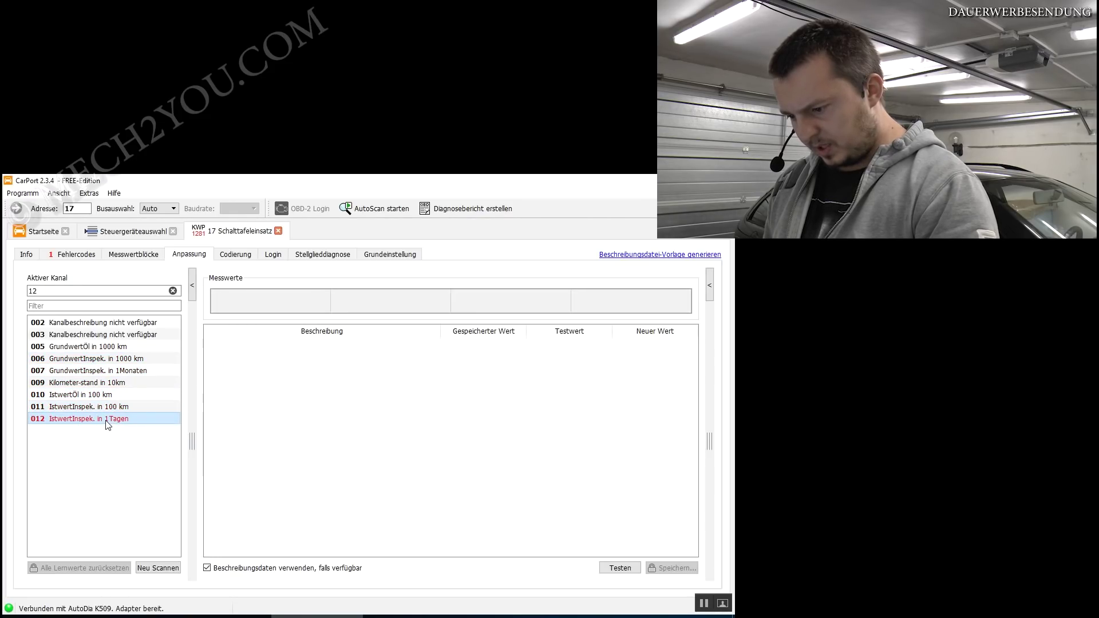
# Look through the instrument cluster's coding, login, output diagnosis and basic setting functions.
pyautogui.click(225, 256)
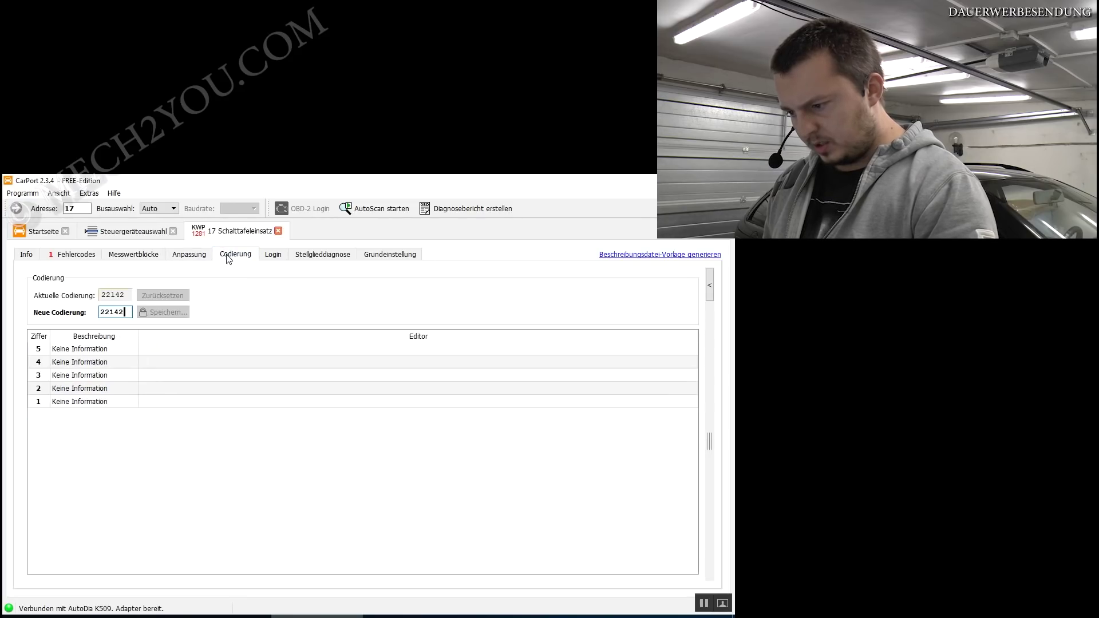
pyautogui.click(269, 254)
pyautogui.click(304, 261)
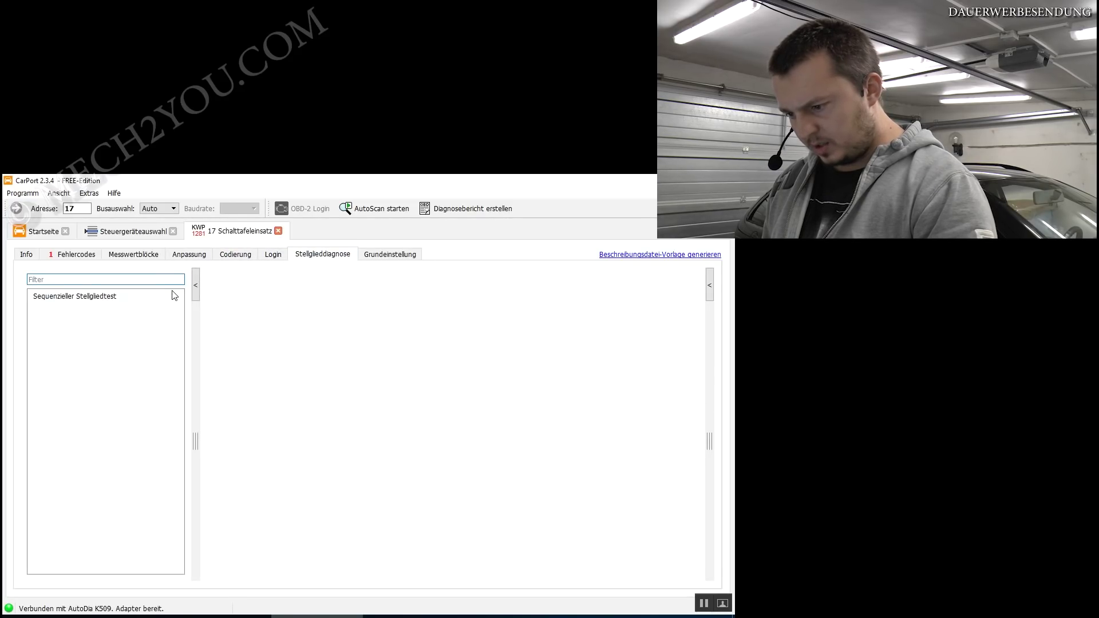
pyautogui.click(377, 259)
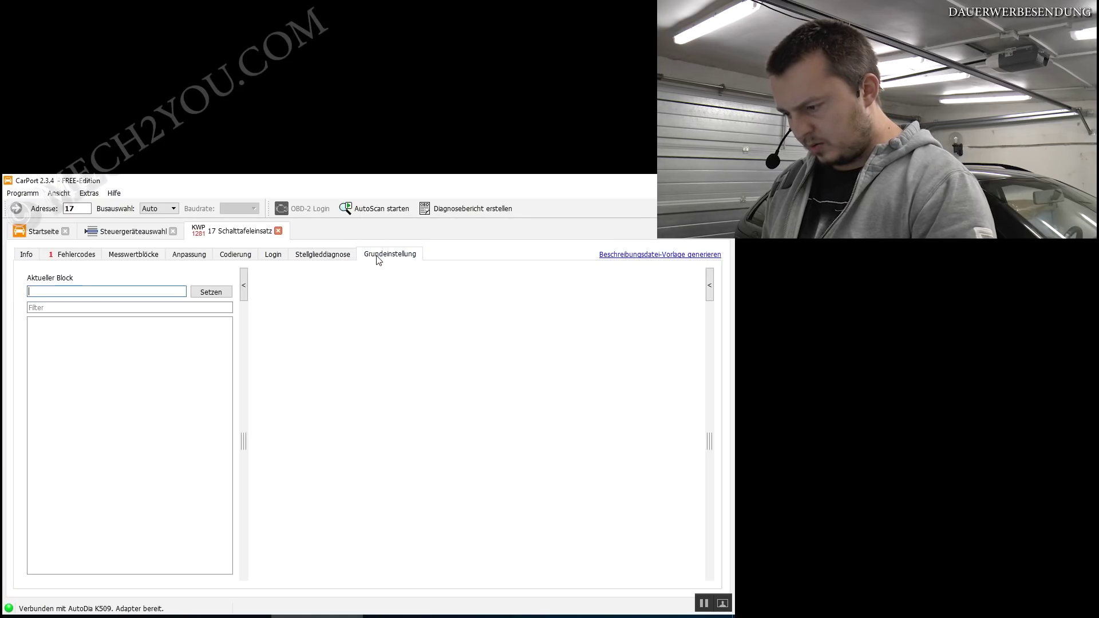
pyautogui.click(342, 255)
pyautogui.click(274, 256)
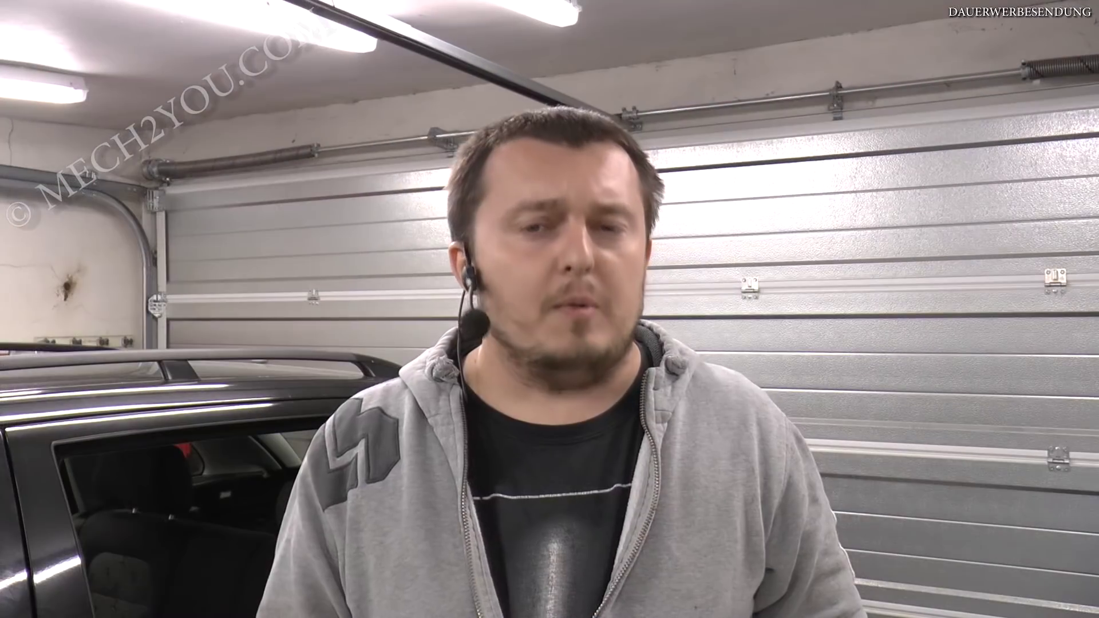